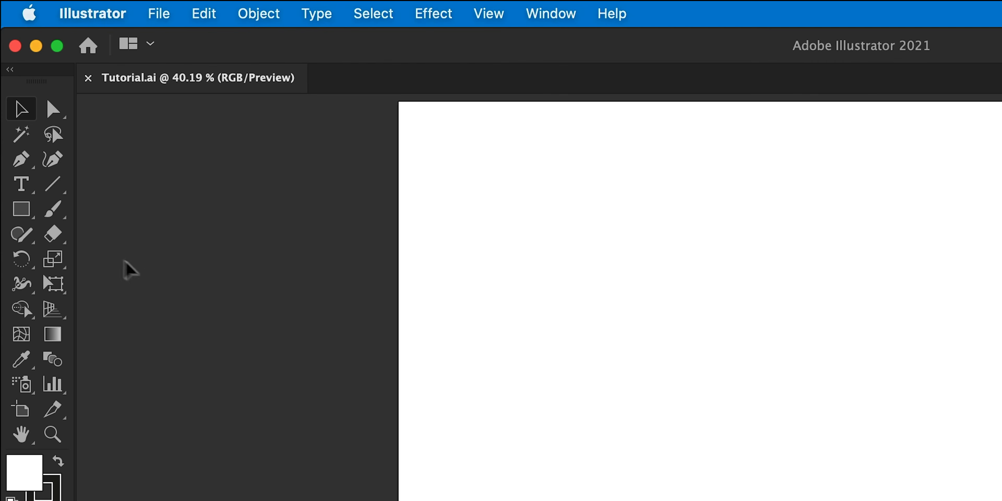
Draw a long thin rectangle about 656 by 18 px in the artboard's upper third.
{"action": "left_click", "coordinate": [12, 119]}
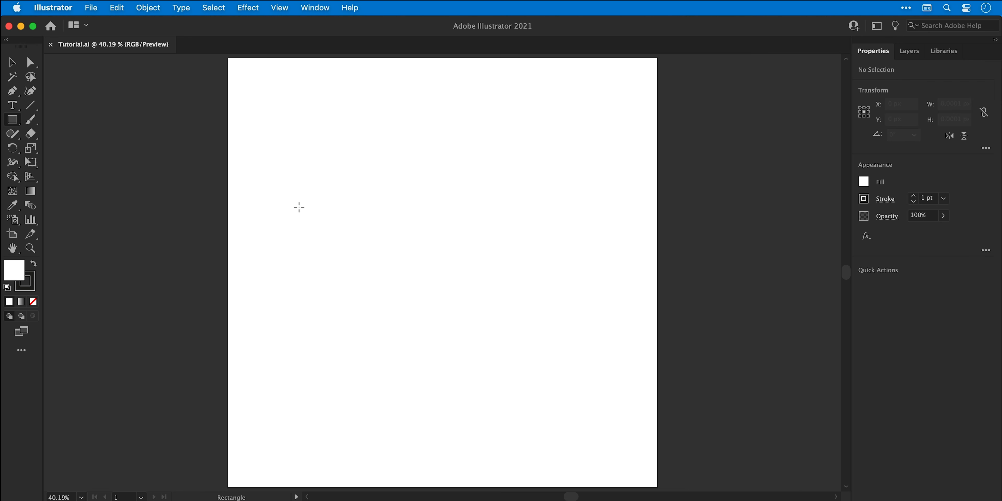
{"action": "left_click_drag", "start_coordinate": [523, 364], "coordinate": [1001, 376]}
{"action": "left_click_drag", "start_coordinate": [581, 214], "coordinate": [581, 214]}
{"action": "key", "text": "v"}
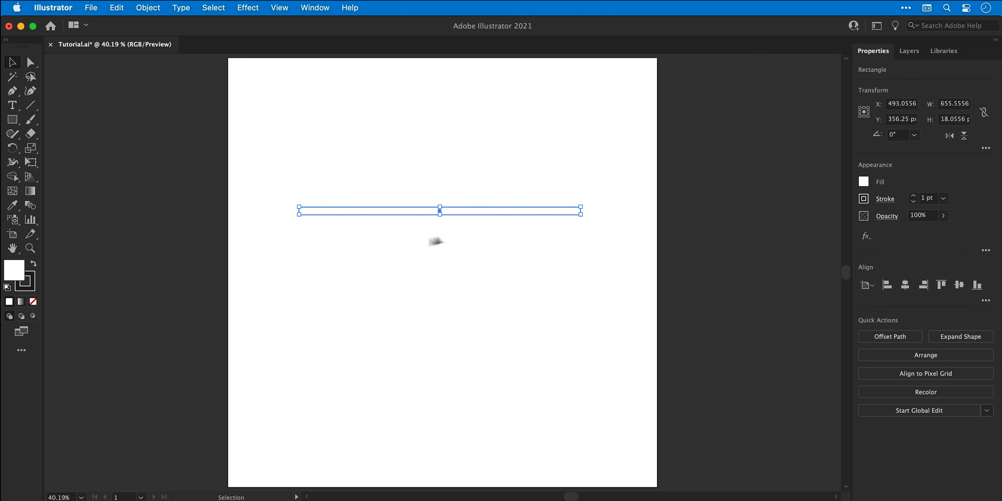
Remove the rectangle's stroke, setting it to none.
{"action": "left_click", "coordinate": [34, 288]}
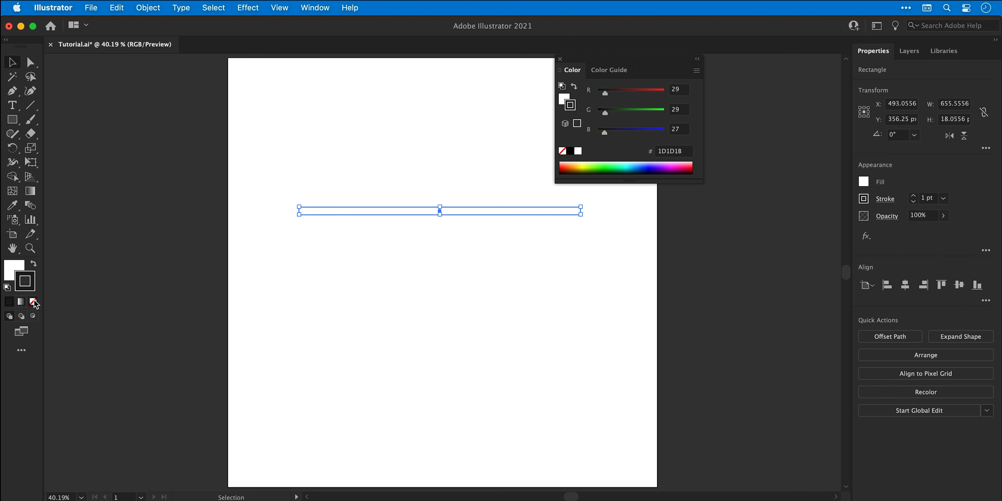
{"action": "left_click", "coordinate": [33, 302]}
{"action": "left_click_drag", "start_coordinate": [612, 63], "coordinate": [730, 72]}
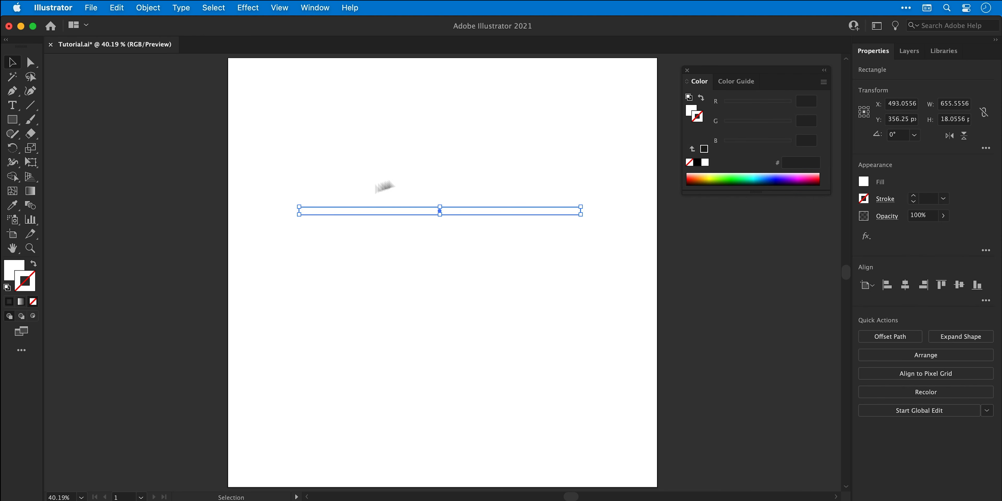
Fill the rectangle with the green C=50 M=0 Y=100 K=0 swatch and make that swatch Global.
{"action": "left_click", "coordinate": [22, 268]}
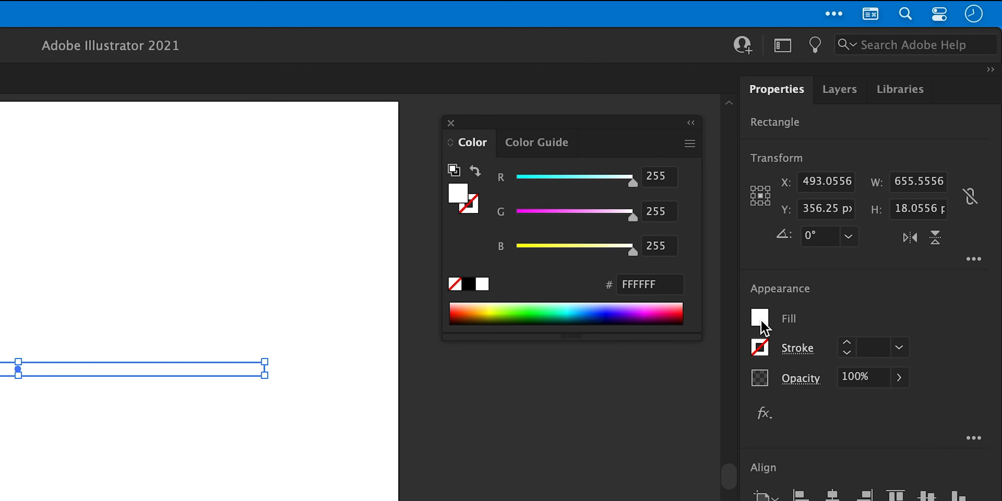
{"action": "left_click", "coordinate": [761, 323]}
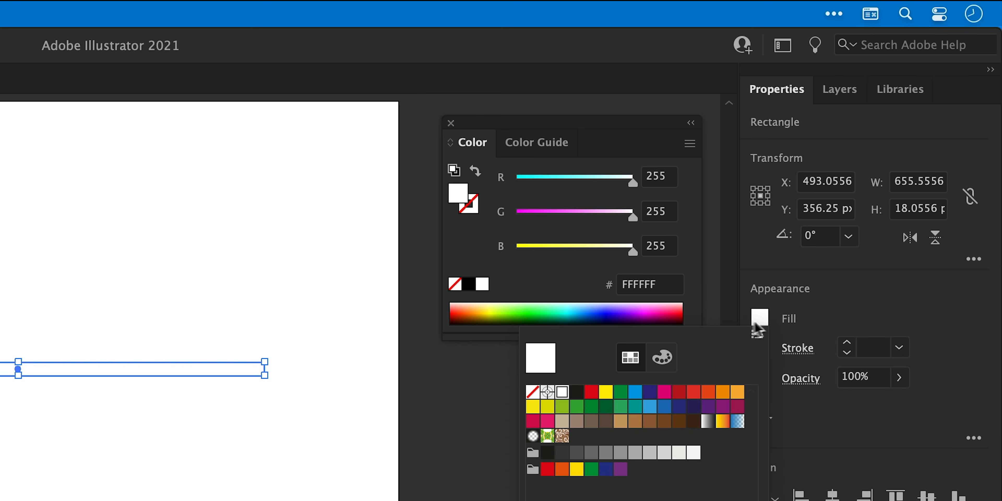
{"action": "double_click", "coordinate": [562, 406]}
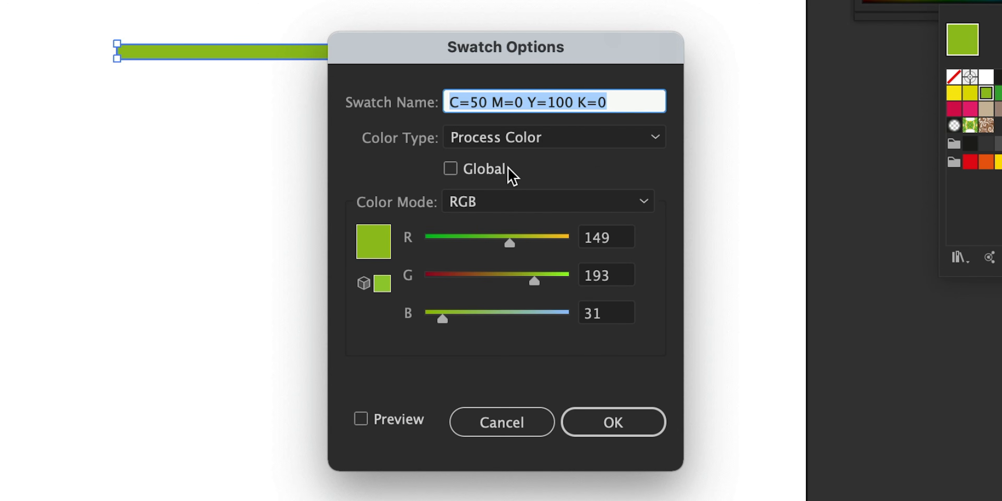
{"action": "left_click", "coordinate": [505, 169]}
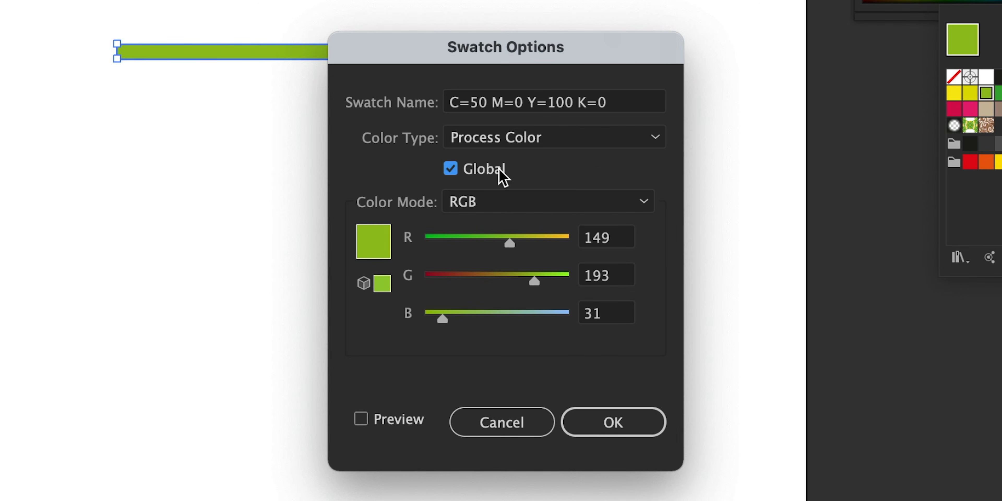
{"action": "key", "text": "Return"}
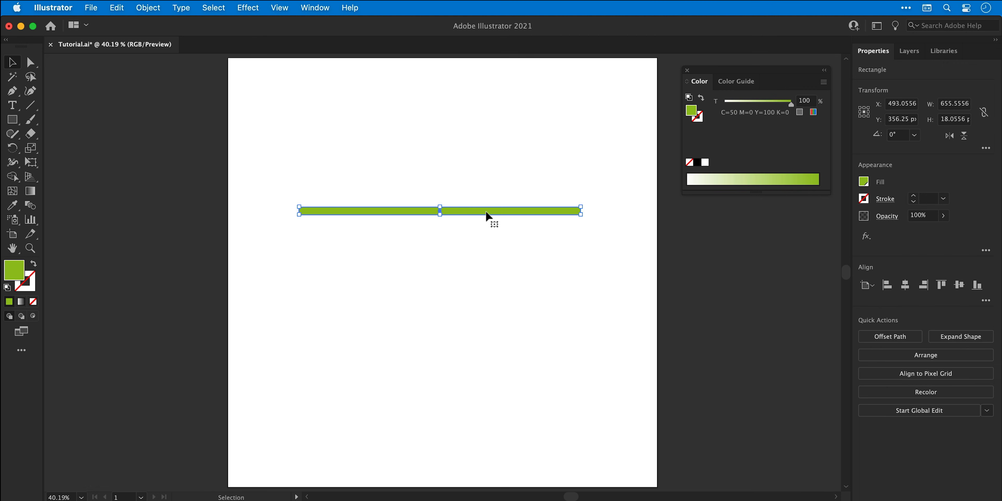
Duplicate the green bar downward and repeat the duplication six times to create eight evenly spaced bars.
{"action": "left_click_drag", "start_coordinate": [486, 215], "coordinate": [484, 230]}
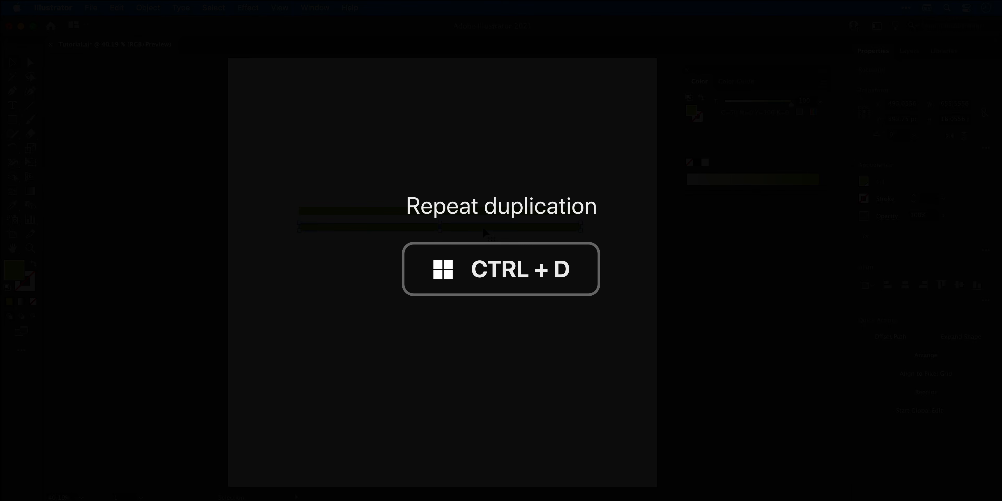
{"action": "key", "text": "super+d"}
{"action": "key", "text": "super+d"}
{"action": "key", "text": "super+d"}
{"action": "key", "text": "super+d"}
{"action": "key", "text": "super+d"}
{"action": "key", "text": "super+d"}
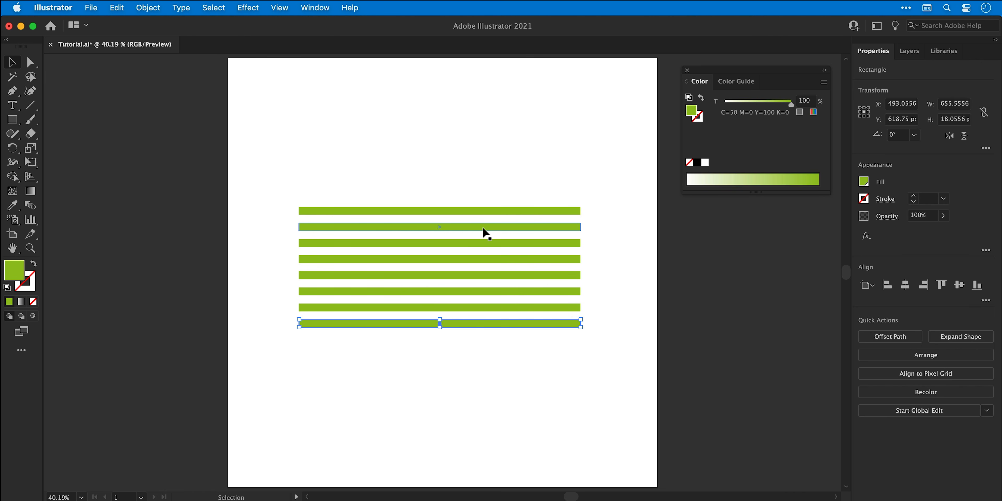
Select all eight bars and combine them into a compound path.
{"action": "left_click_drag", "start_coordinate": [358, 173], "coordinate": [513, 374]}
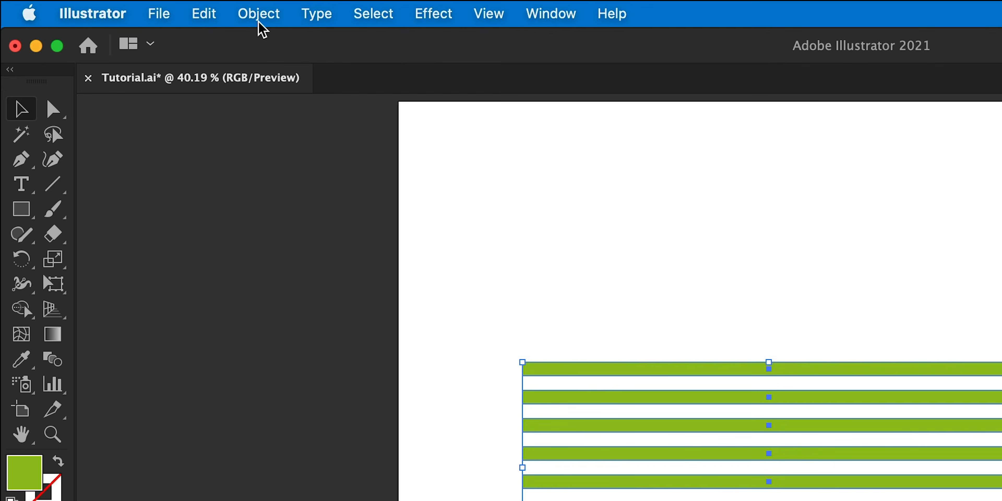
{"action": "left_click", "coordinate": [147, 7]}
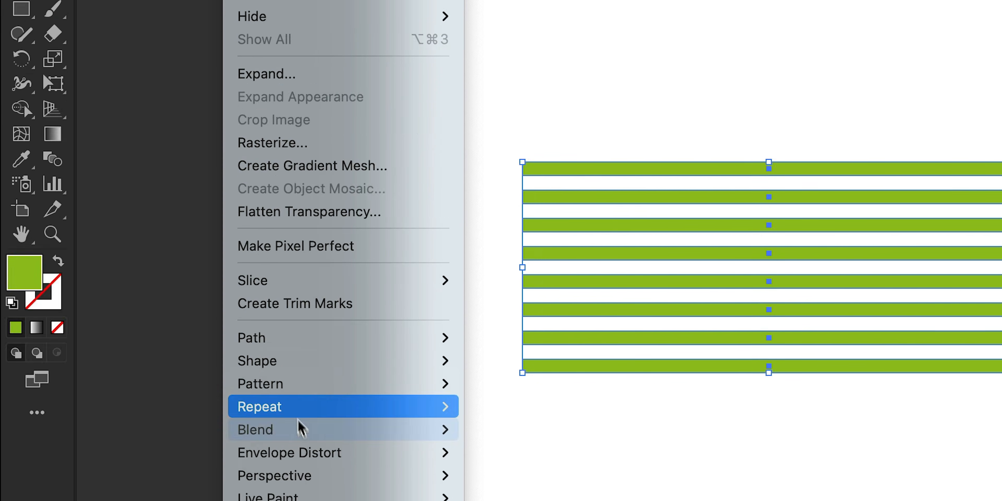
{"action": "mouse_move", "coordinate": [358, 430]}
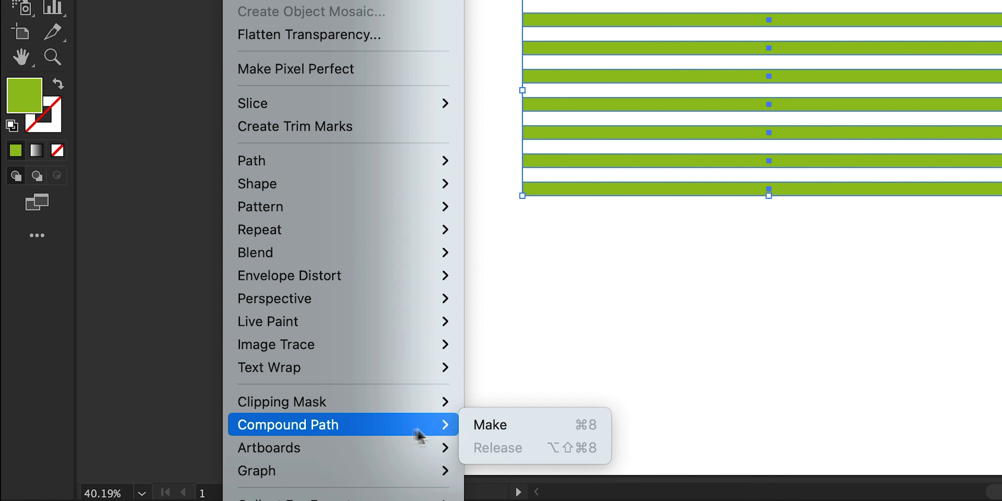
{"action": "left_click", "coordinate": [472, 426]}
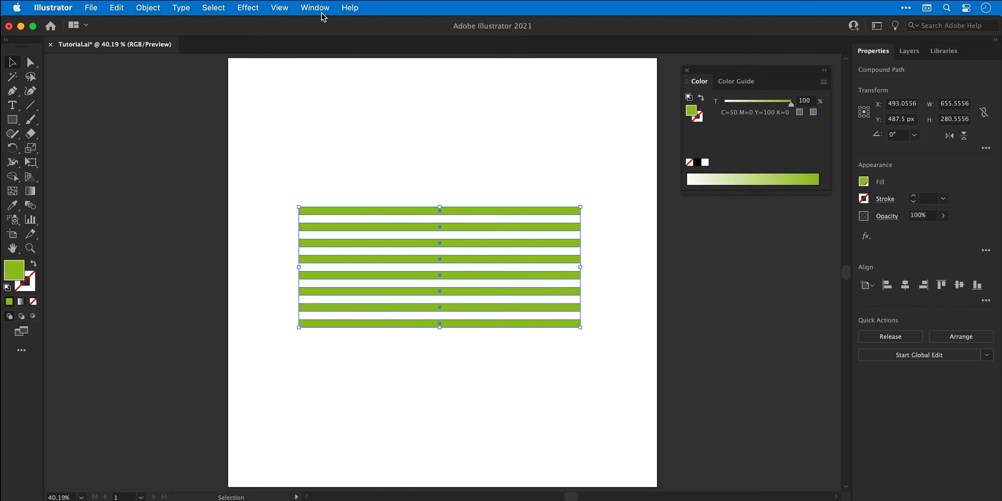
Open the Symbols panel and save the striped compound path as a new symbol named Lines.
{"action": "left_click", "coordinate": [316, 8]}
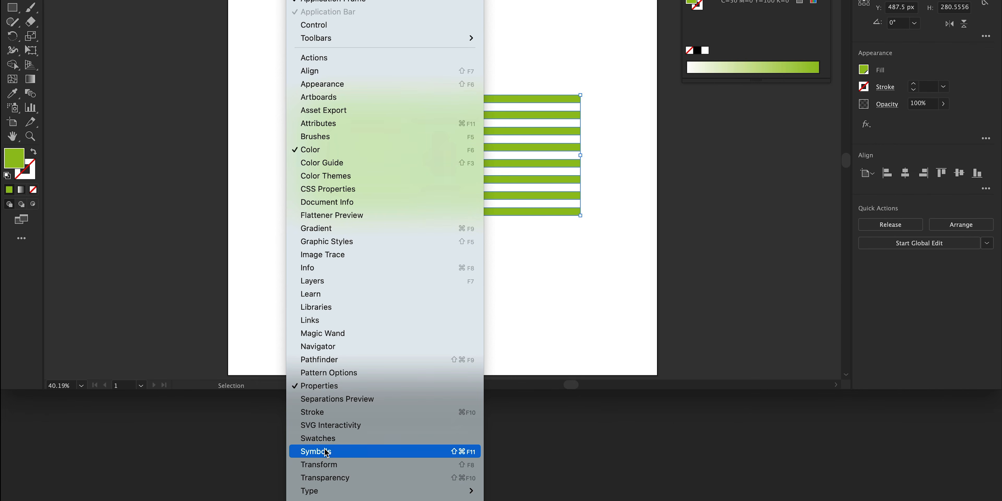
{"action": "left_click", "coordinate": [326, 452]}
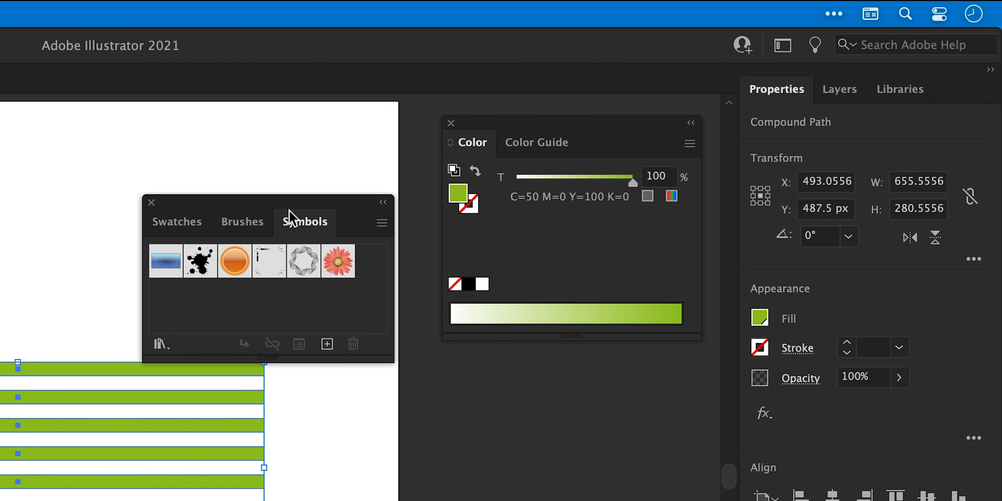
{"action": "left_click_drag", "start_coordinate": [289, 217], "coordinate": [601, 374]}
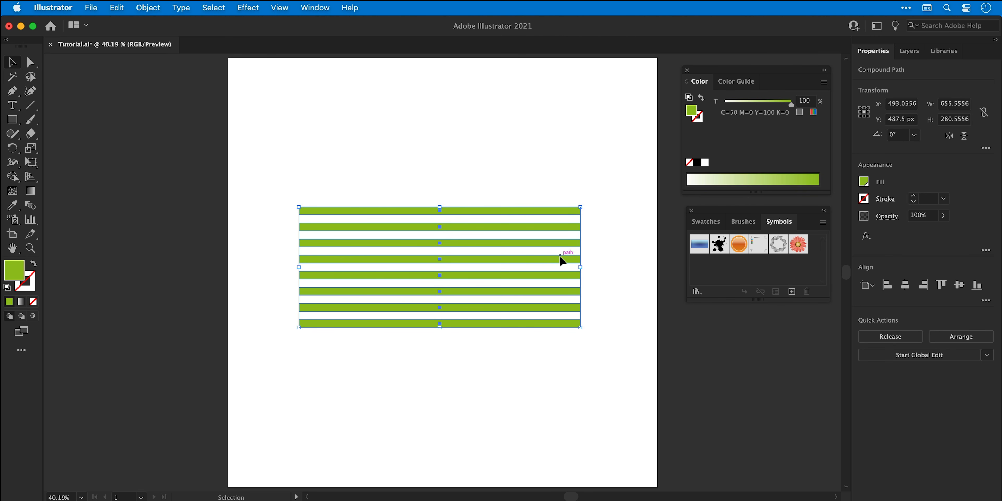
{"action": "left_click_drag", "start_coordinate": [561, 261], "coordinate": [728, 267]}
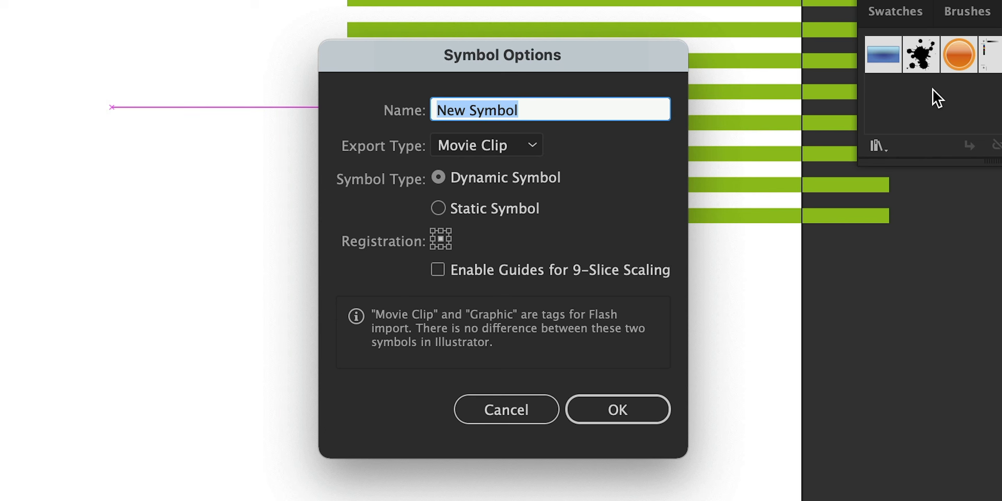
{"action": "type", "text": "Lines"}
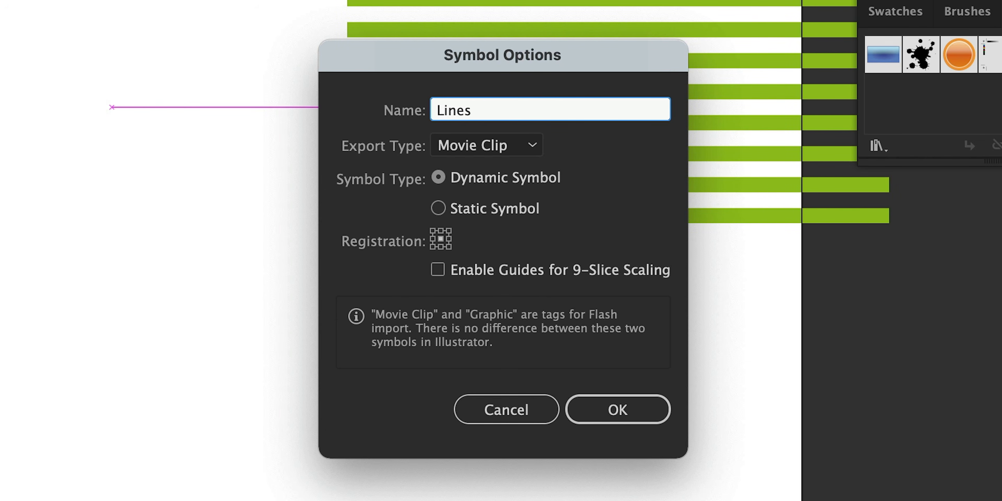
{"action": "key", "text": "Return"}
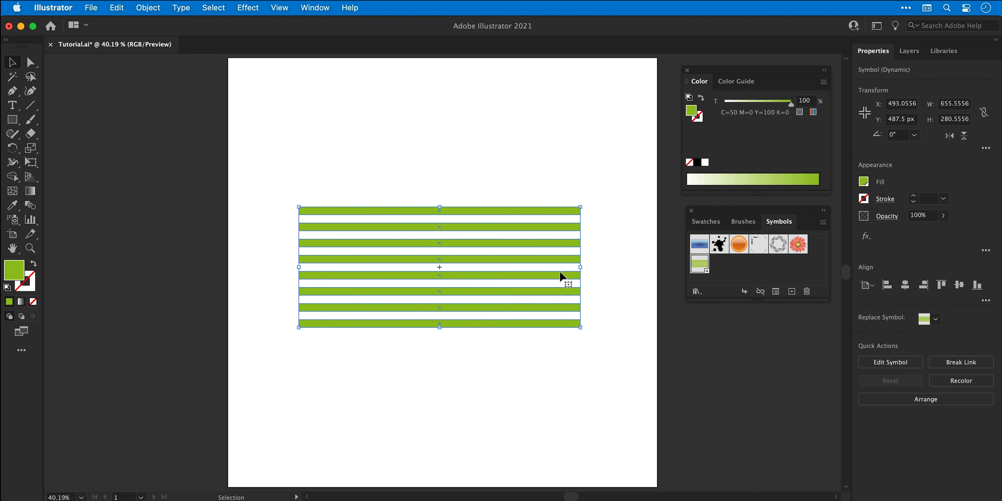
Move the Lines symbol instance off the artboard to the left.
{"action": "left_click_drag", "start_coordinate": [561, 276], "coordinate": [118, 276]}
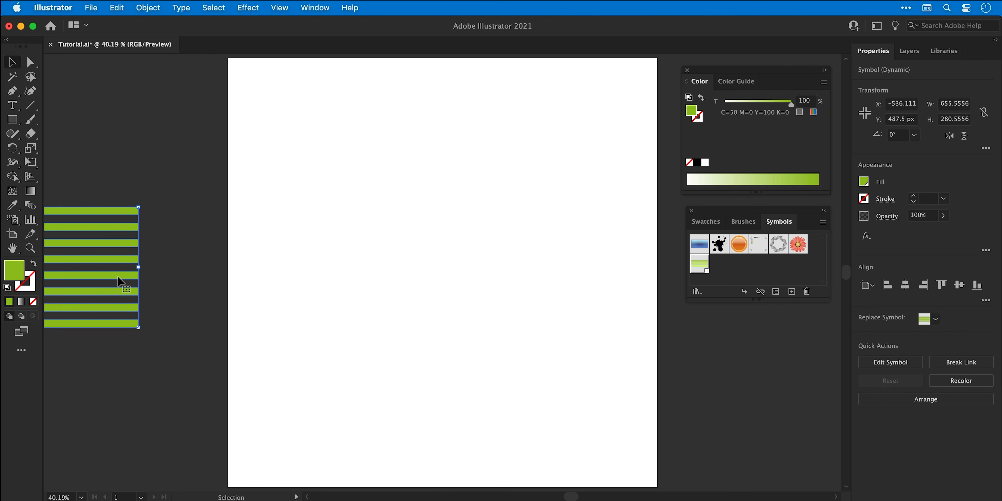
Draw a circle about 567 px in diameter on the artboard with the Ellipse tool.
{"action": "left_click", "coordinate": [17, 121]}
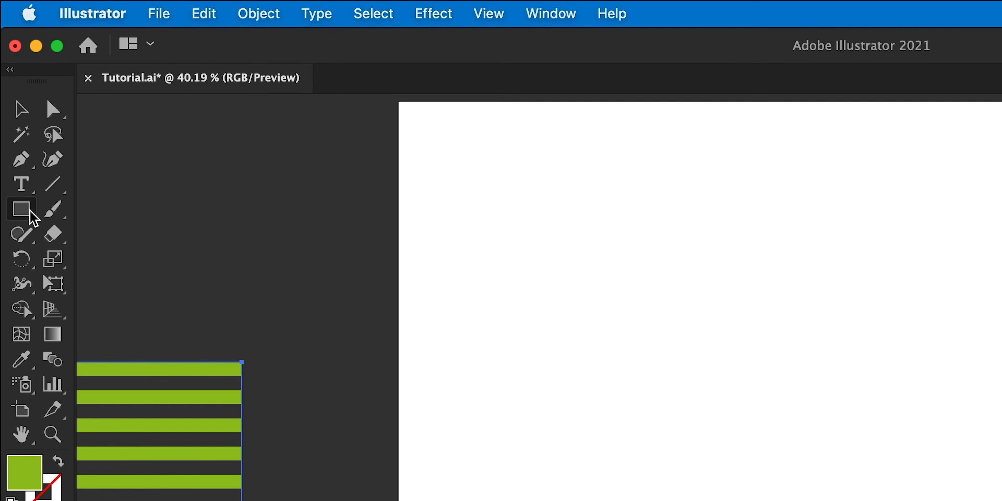
{"action": "left_click_drag", "start_coordinate": [33, 218], "coordinate": [80, 260]}
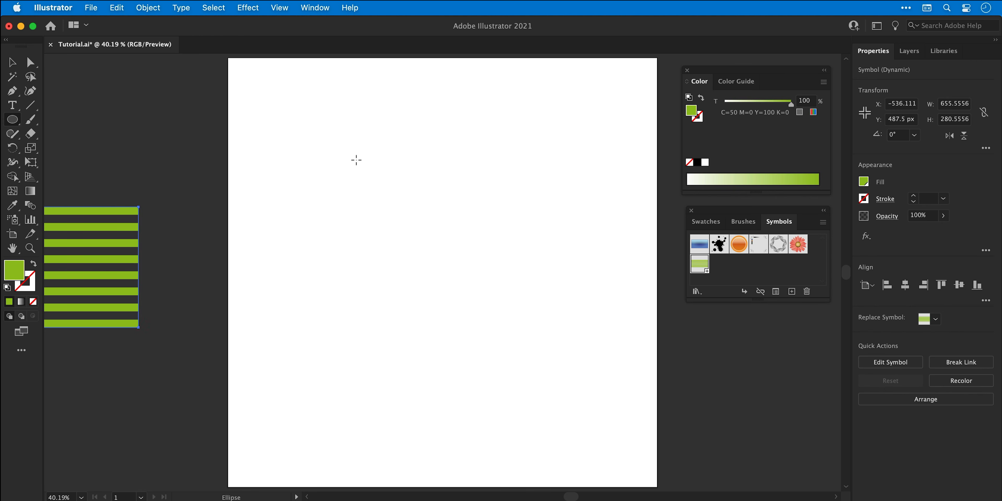
{"action": "left_click_drag", "start_coordinate": [356, 160], "coordinate": [586, 403]}
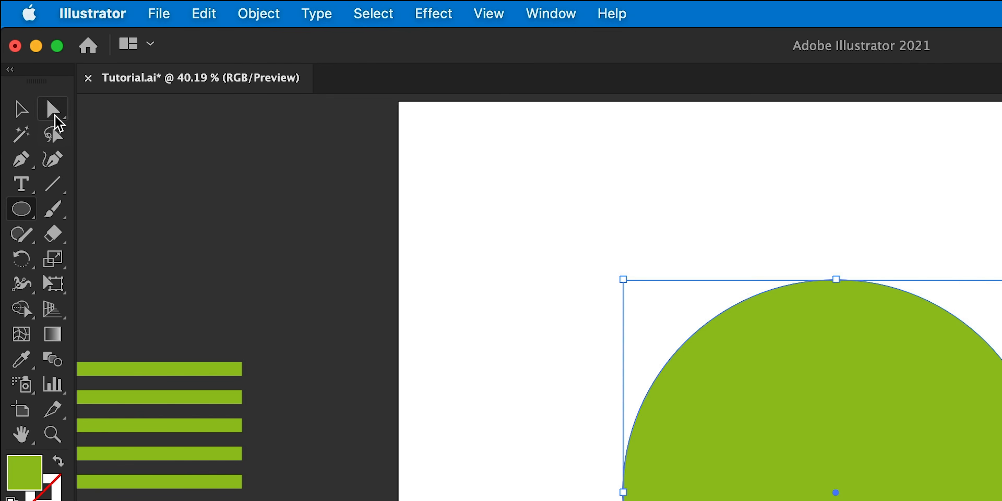
Delete the circle's right half, leaving a half circle, and nudge it slightly up and left.
{"action": "left_click", "coordinate": [31, 64]}
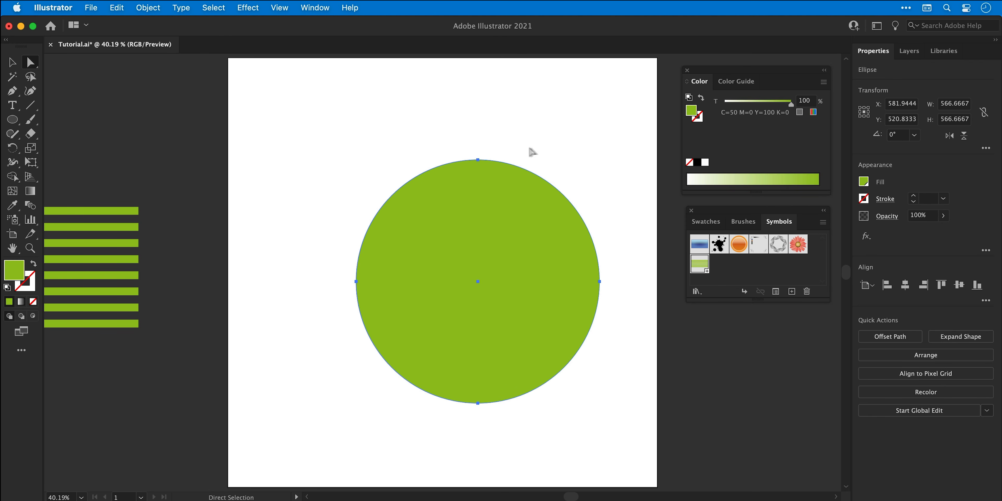
{"action": "left_click_drag", "start_coordinate": [550, 151], "coordinate": [621, 328]}
{"action": "key", "text": "Delete"}
{"action": "key", "text": "v"}
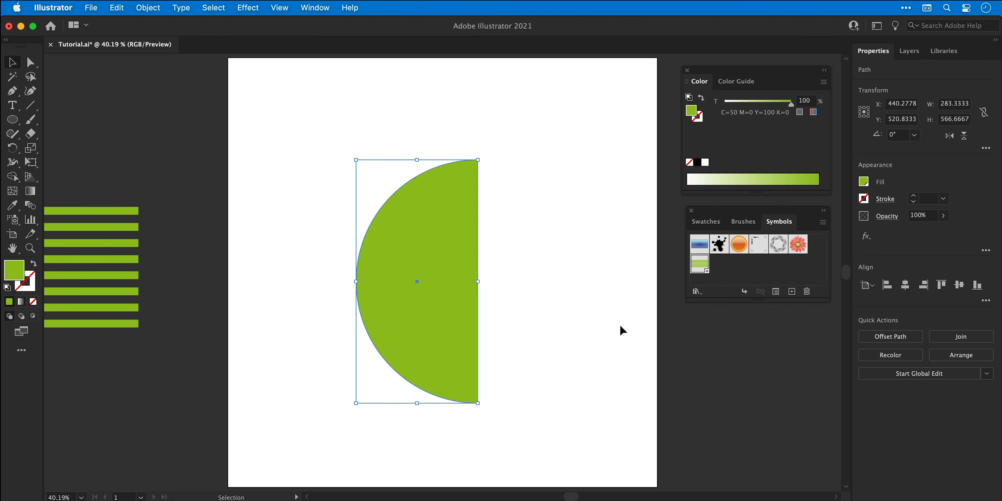
{"action": "left_click_drag", "start_coordinate": [428, 253], "coordinate": [403, 238]}
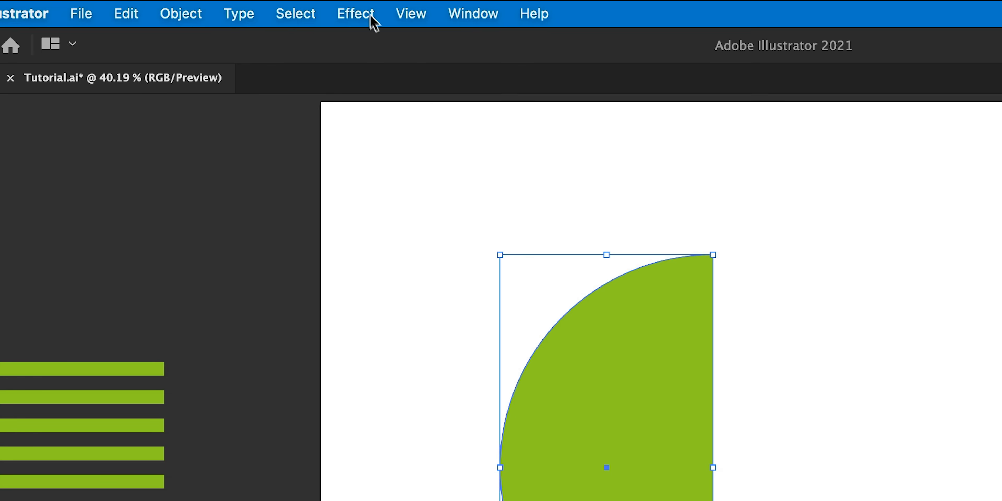
Apply a 3D Revolve effect to the half circle, revolving from the Right Edge.
{"action": "left_click", "coordinate": [254, 8]}
{"action": "mouse_move", "coordinate": [472, 160]}
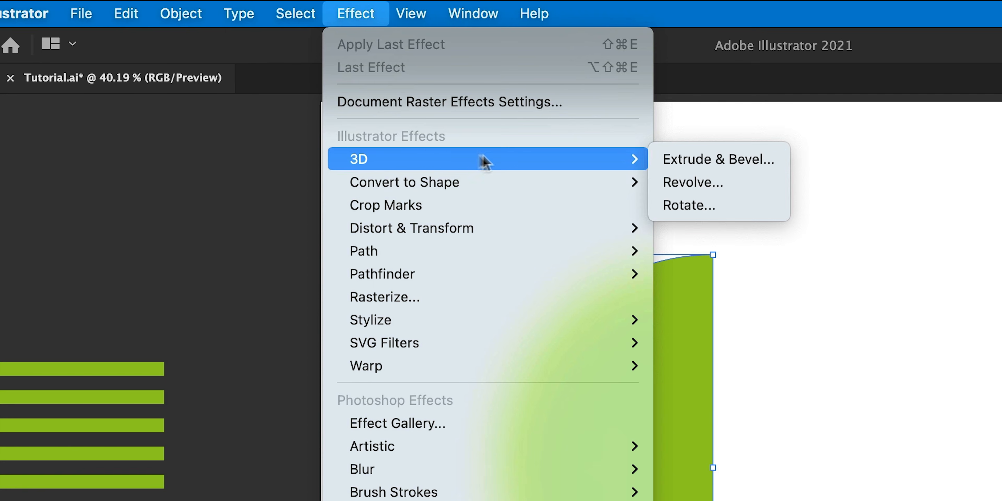
{"action": "left_click", "coordinate": [688, 183]}
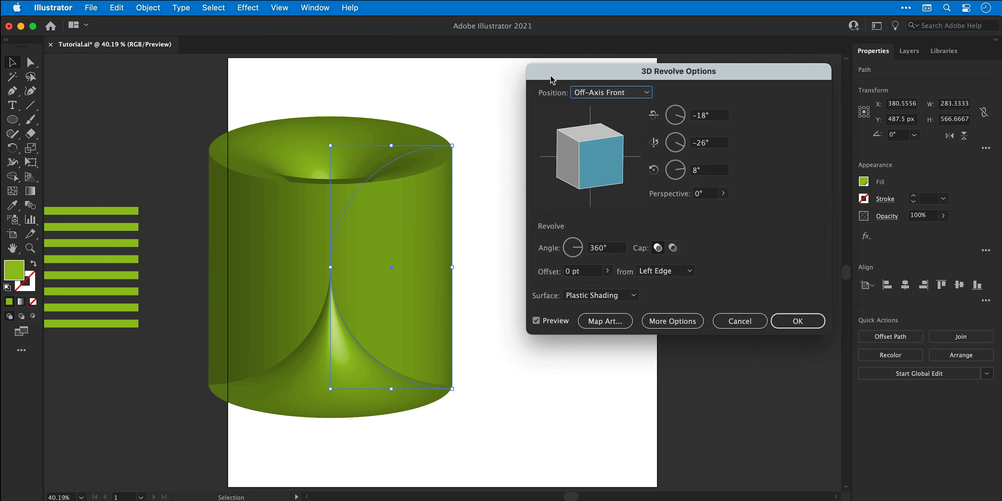
{"action": "left_click", "coordinate": [646, 272]}
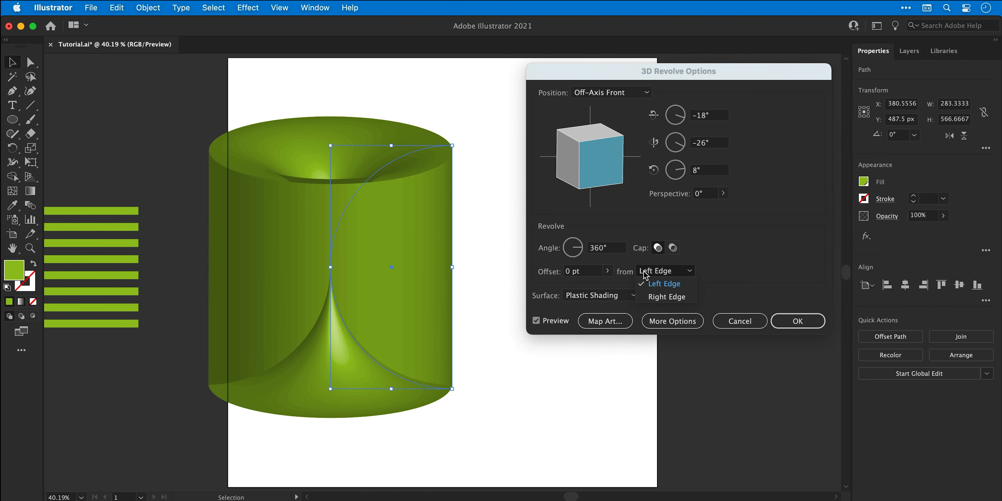
{"action": "left_click", "coordinate": [645, 297]}
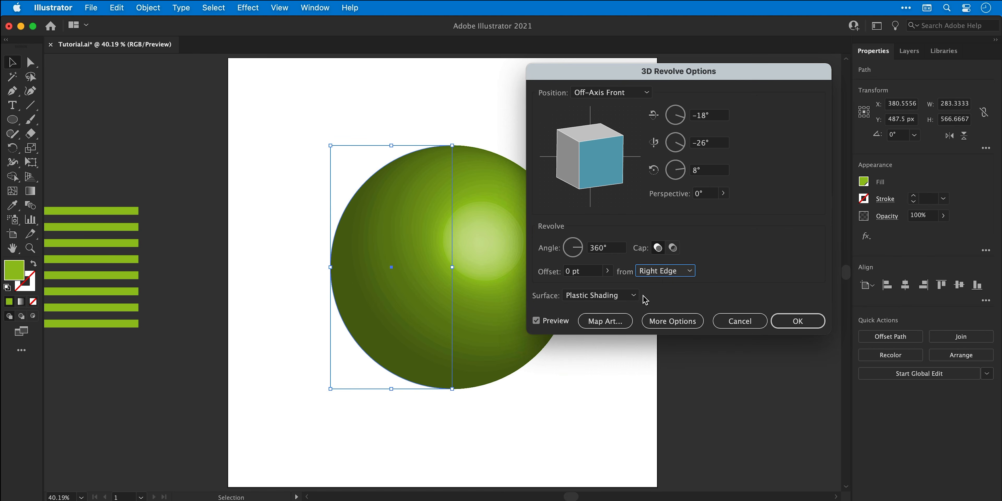
Set the revolve surface to Diffuse Shading and expand the extra lighting options.
{"action": "left_click", "coordinate": [628, 300]}
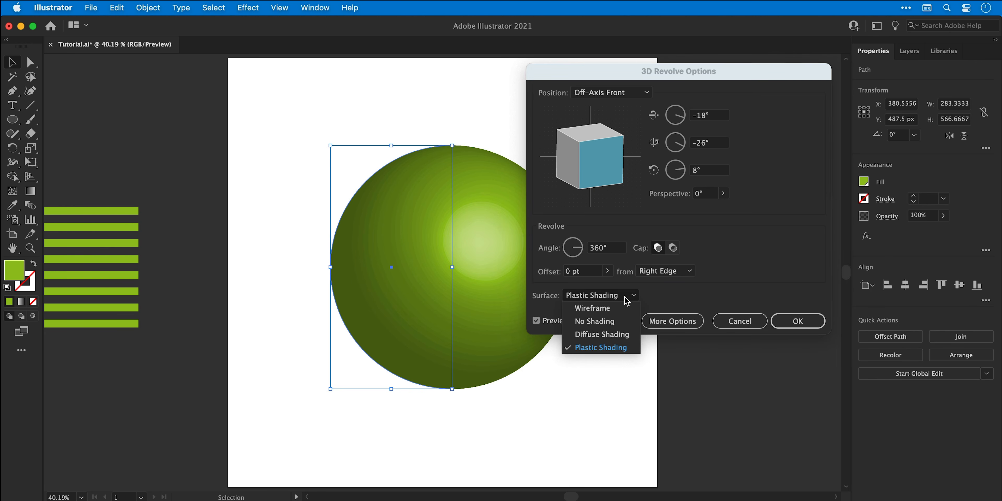
{"action": "left_click", "coordinate": [625, 337]}
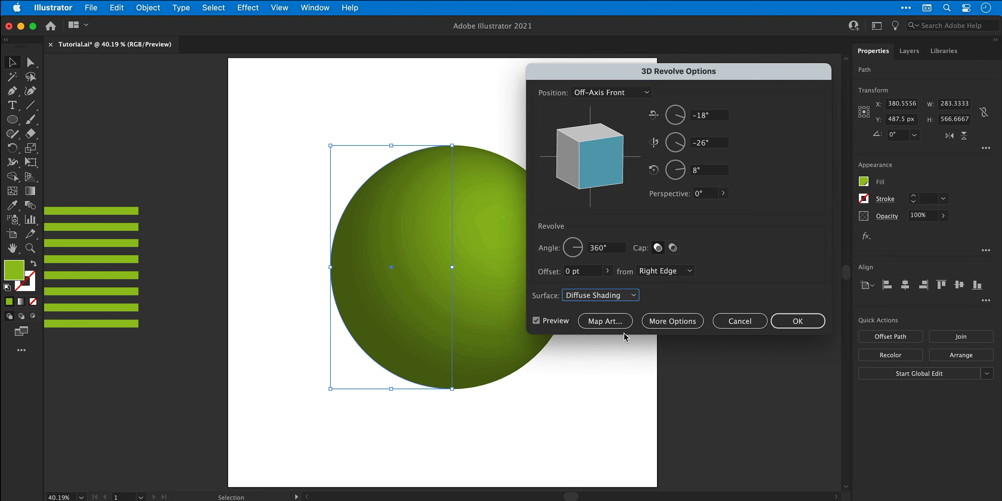
{"action": "left_click", "coordinate": [657, 321]}
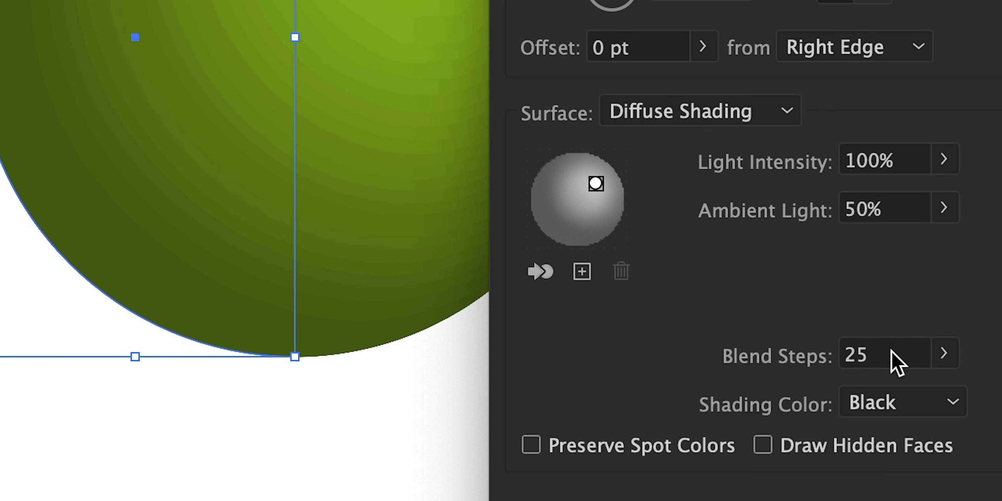
Set the revolve's Blend Steps to 200.
{"action": "left_click", "coordinate": [680, 387]}
{"action": "double_click", "coordinate": [679, 387]}
{"action": "type", "text": "200"}
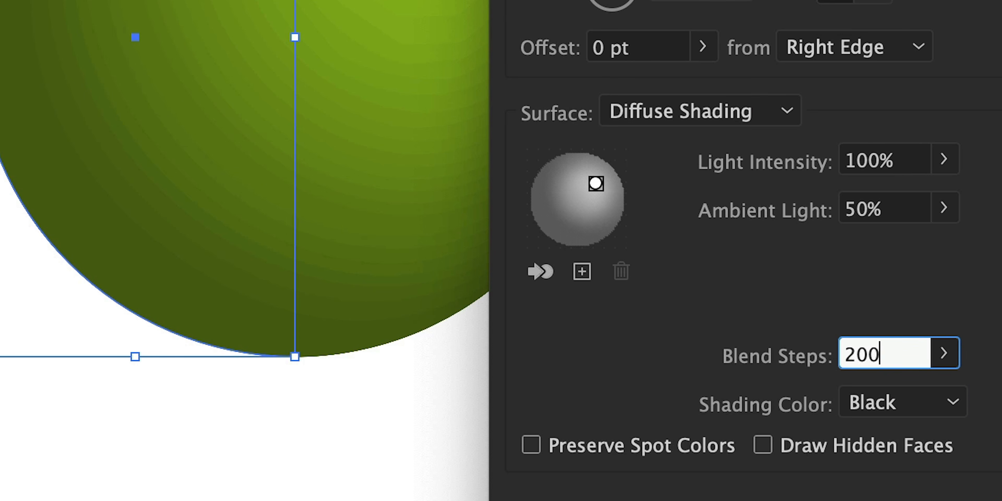
{"action": "key", "text": "Tab"}
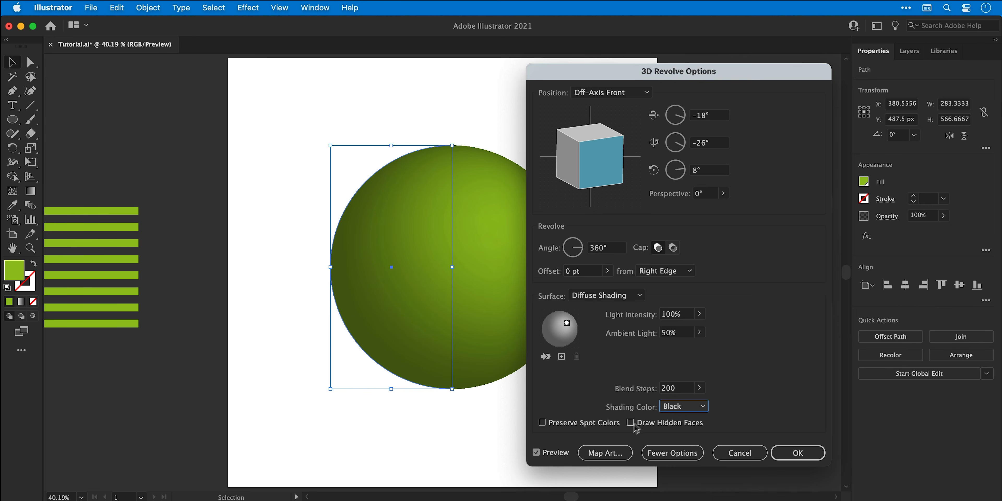
Open Map Art for the revolve, choose the Lines symbol and scale it to fit the surface.
{"action": "left_click", "coordinate": [712, 500]}
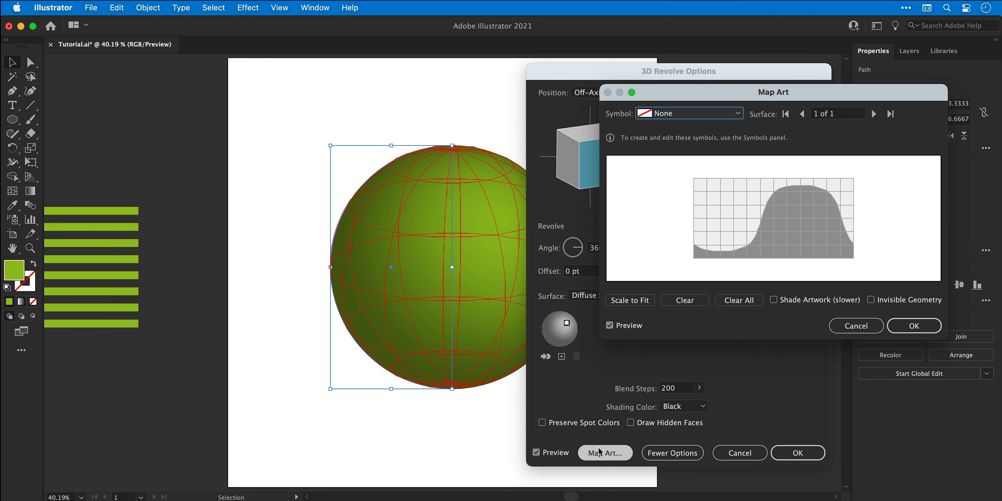
{"action": "left_click", "coordinate": [702, 116]}
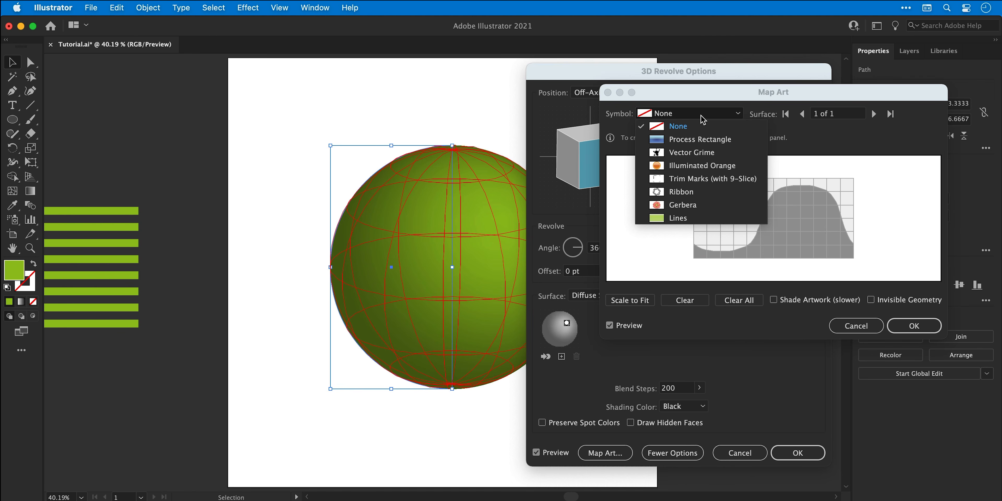
{"action": "left_click", "coordinate": [700, 218]}
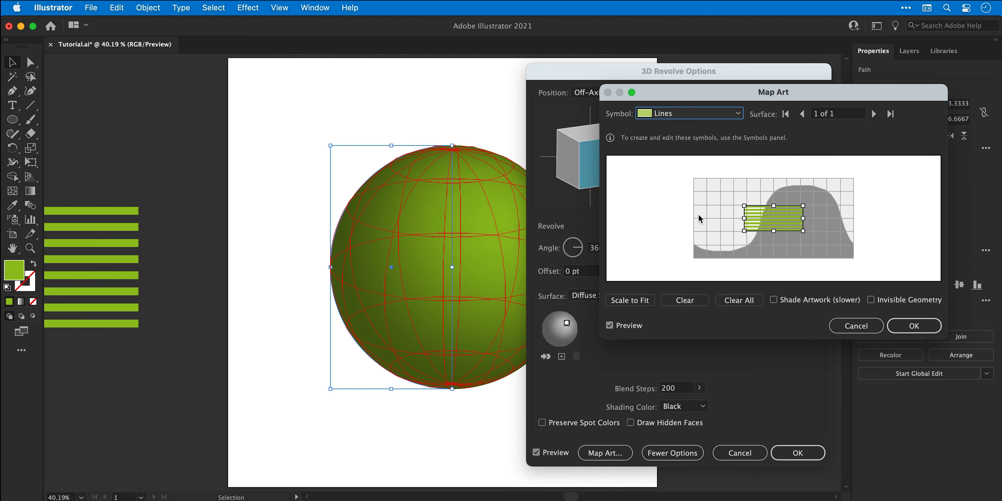
{"action": "left_click", "coordinate": [640, 300]}
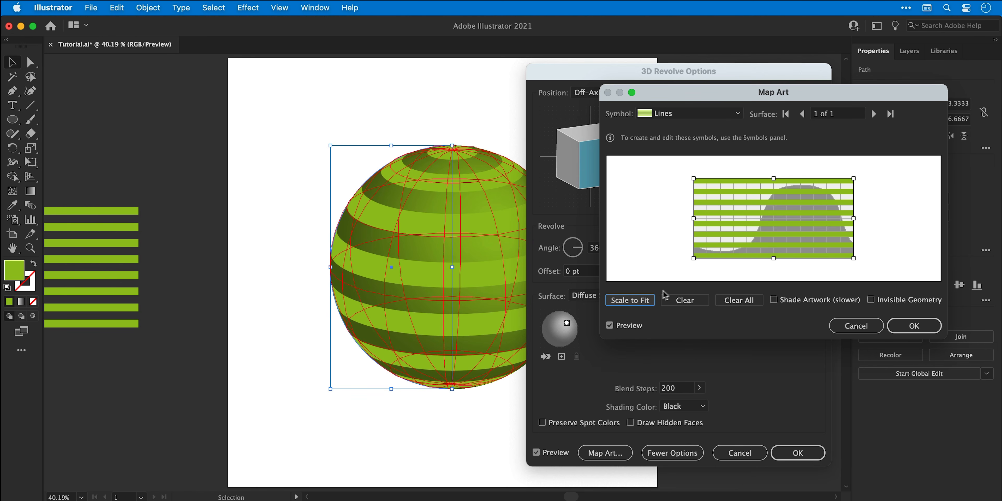
Resize the mapped stripes in the preview so they extend past the surface width and cover its full height.
{"action": "left_click_drag", "start_coordinate": [774, 258], "coordinate": [735, 221]}
{"action": "left_click_drag", "start_coordinate": [835, 218], "coordinate": [875, 217]}
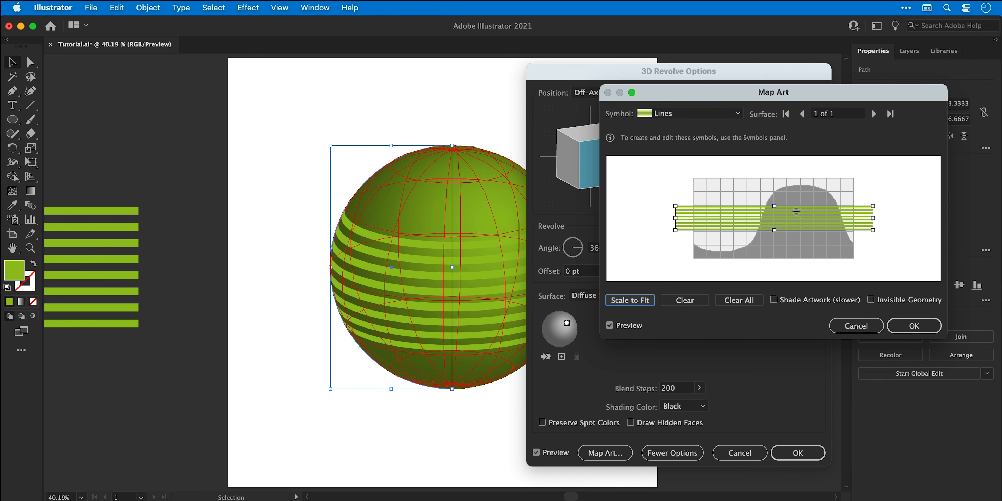
{"action": "left_click_drag", "start_coordinate": [775, 208], "coordinate": [774, 178]}
{"action": "left_click_drag", "start_coordinate": [775, 230], "coordinate": [775, 261]}
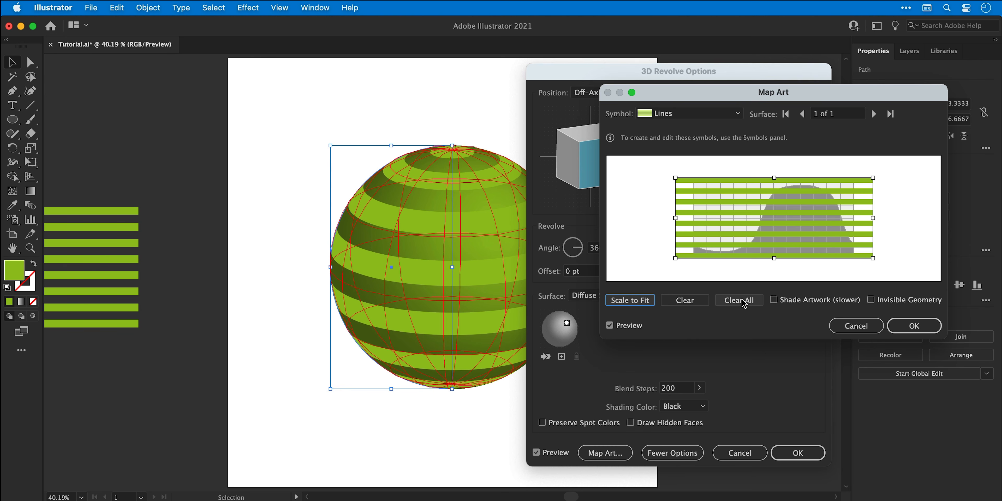
Turn on Shade Artwork and Invisible Geometry for the mapped art and confirm Map Art.
{"action": "left_click", "coordinate": [773, 300]}
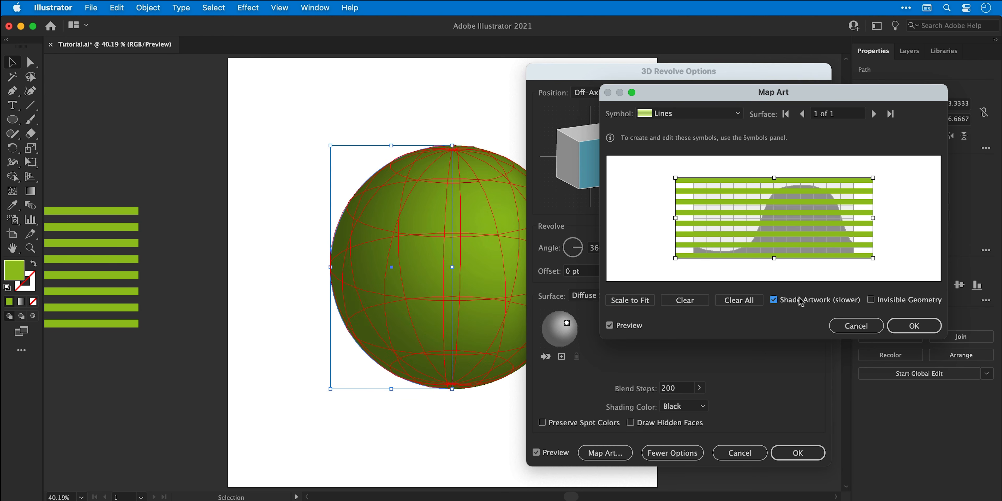
{"action": "left_click", "coordinate": [871, 300]}
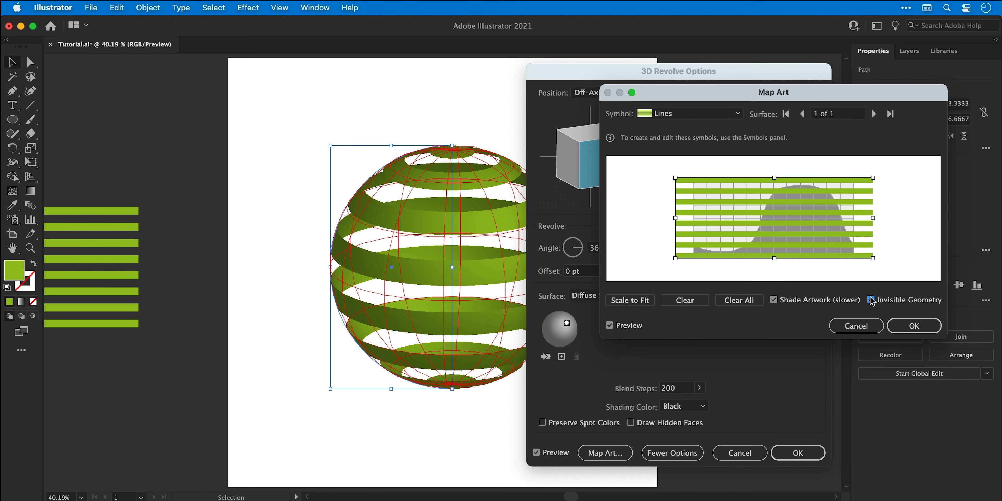
{"action": "left_click", "coordinate": [775, 302]}
{"action": "left_click", "coordinate": [775, 301]}
{"action": "left_click", "coordinate": [900, 326]}
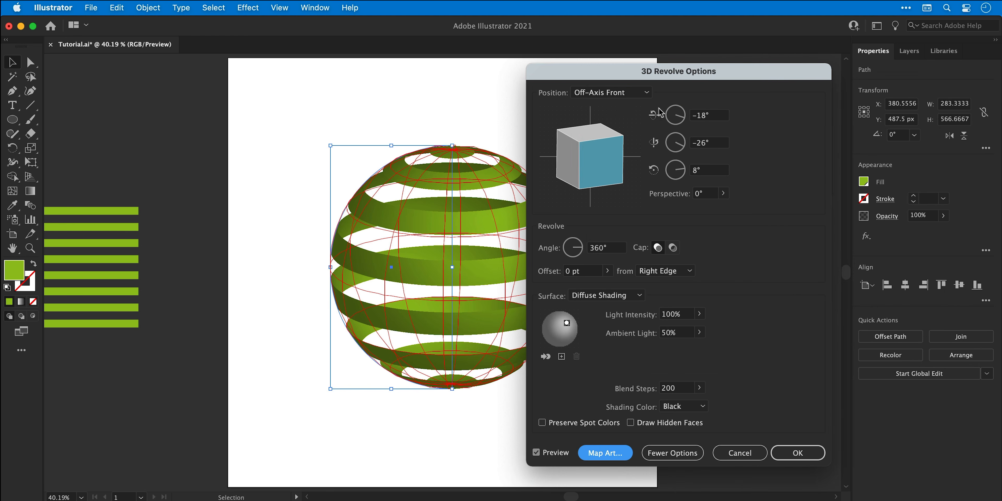
Rotate the revolve freely to a custom orientation of about -78°, 47° and -43°.
{"action": "left_click", "coordinate": [638, 92]}
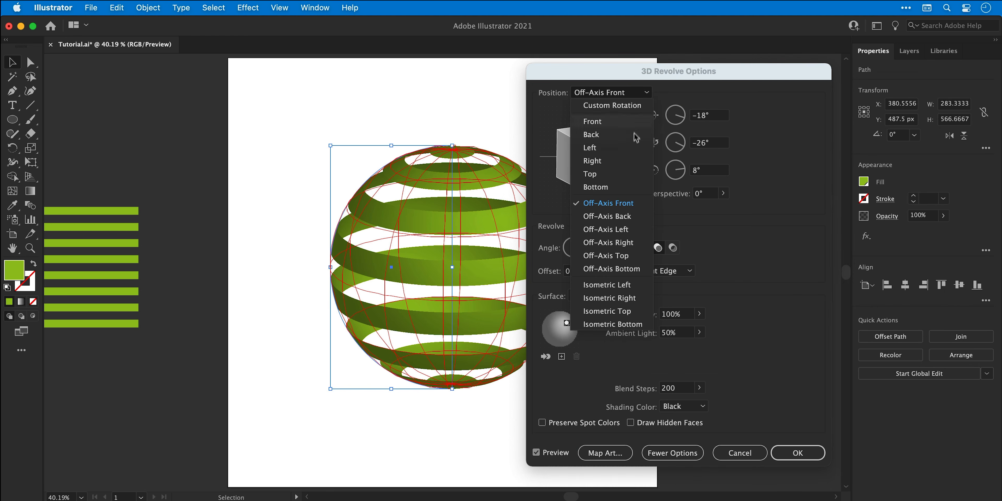
{"action": "left_click", "coordinate": [633, 289]}
{"action": "left_click_drag", "start_coordinate": [613, 183], "coordinate": [584, 159]}
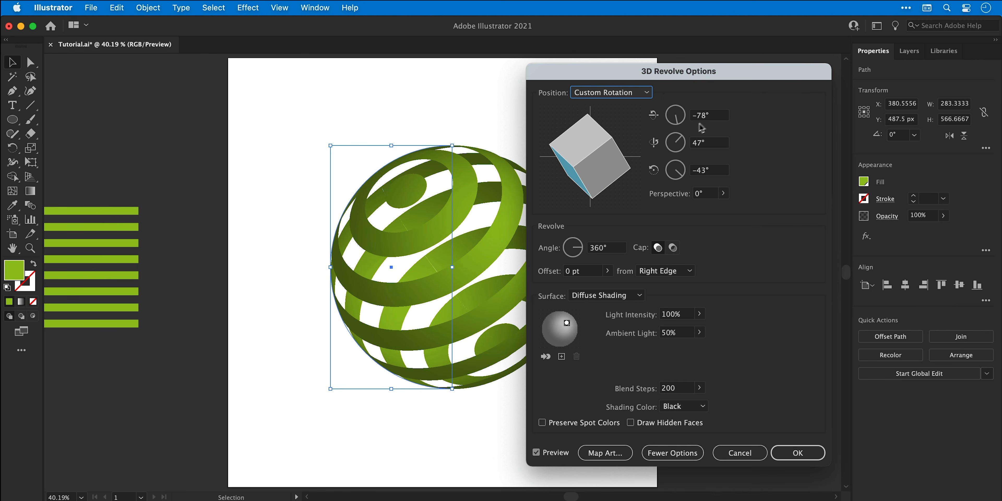
Nudge the X-axis rotation angle up and down, then confirm the 3D Revolve options.
{"action": "left_click", "coordinate": [718, 115]}
{"action": "key", "text": "Up"}
{"action": "key", "text": "Up"}
{"action": "key", "text": "Up"}
{"action": "key", "text": "Up"}
{"action": "key", "text": "Up"}
{"action": "key", "text": "Up"}
{"action": "key", "text": "Up"}
{"action": "key", "text": "Up"}
{"action": "key", "text": "Up"}
{"action": "key", "text": "Up"}
{"action": "key", "text": "Up"}
{"action": "key", "text": "Up"}
{"action": "key", "text": "Up"}
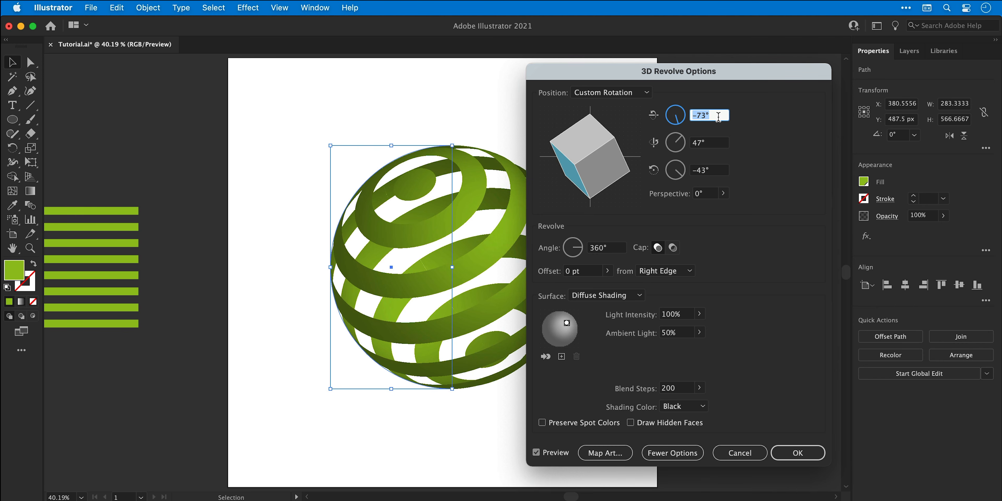
{"action": "key", "text": "Down"}
{"action": "key", "text": "Down"}
{"action": "key", "text": "Down"}
{"action": "key", "text": "Down"}
{"action": "key", "text": "Down"}
{"action": "key", "text": "Down"}
{"action": "key", "text": "Down"}
{"action": "key", "text": "Down"}
{"action": "key", "text": "Down"}
{"action": "key", "text": "Down"}
{"action": "key", "text": "Down"}
{"action": "key", "text": "Down"}
{"action": "key", "text": "Down"}
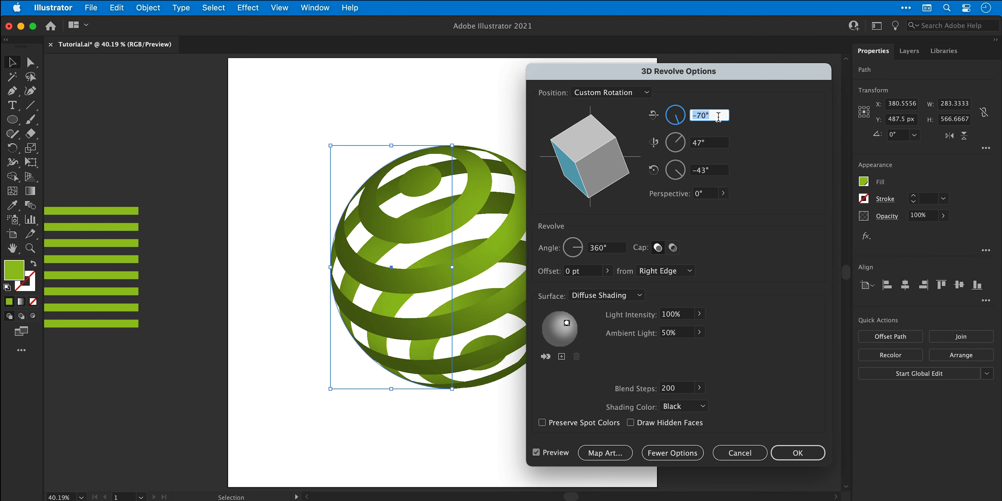
{"action": "left_click", "coordinate": [794, 453]}
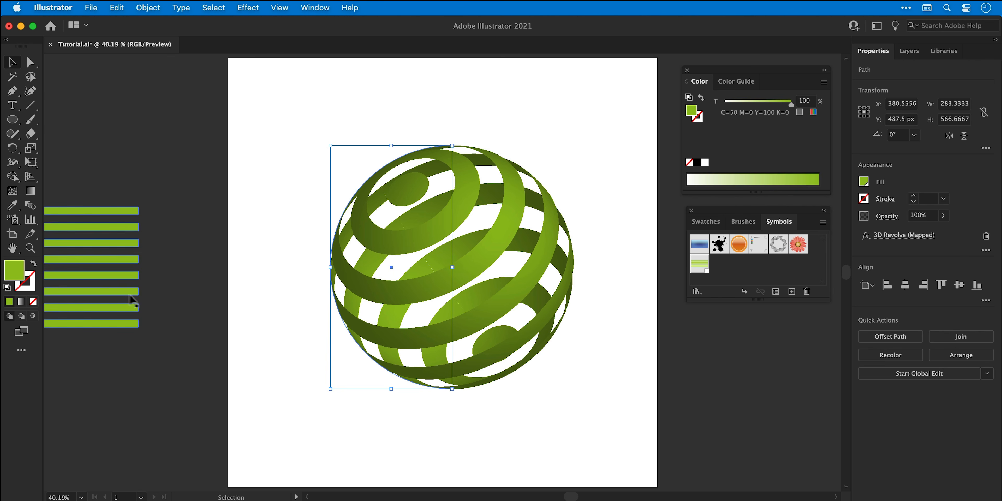
Stretch the Lines symbol instance and edit its definition, dragging stripe anchor points into tapered shapes.
{"action": "left_click_drag", "start_coordinate": [128, 296], "coordinate": [279, 292]}
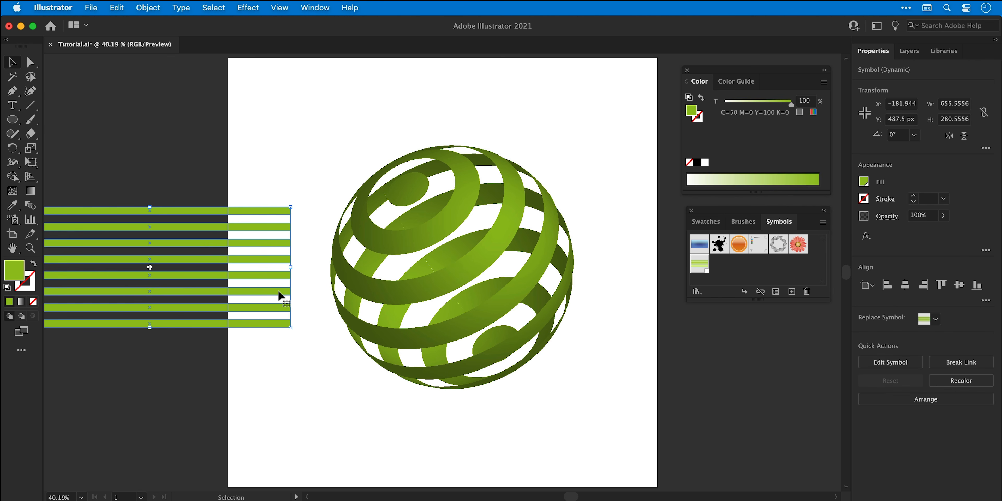
{"action": "double_click", "coordinate": [279, 296]}
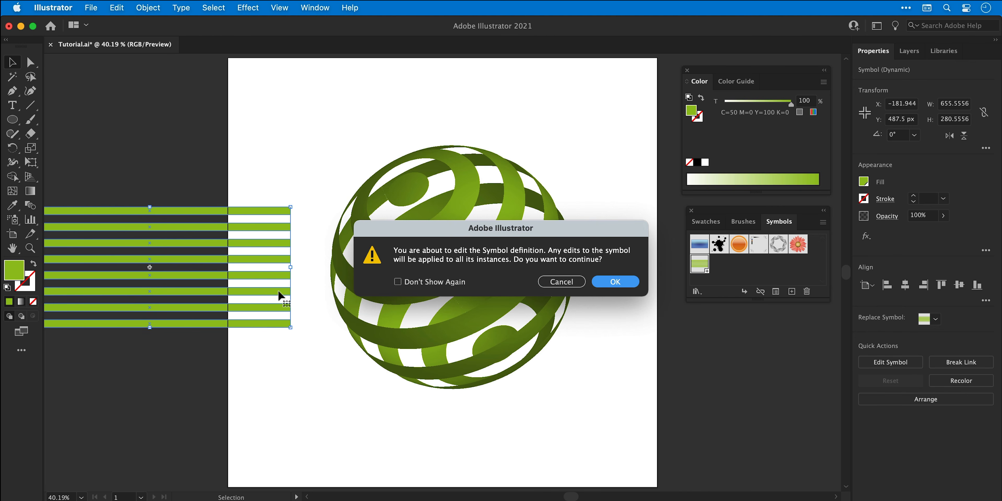
{"action": "key", "text": "Return"}
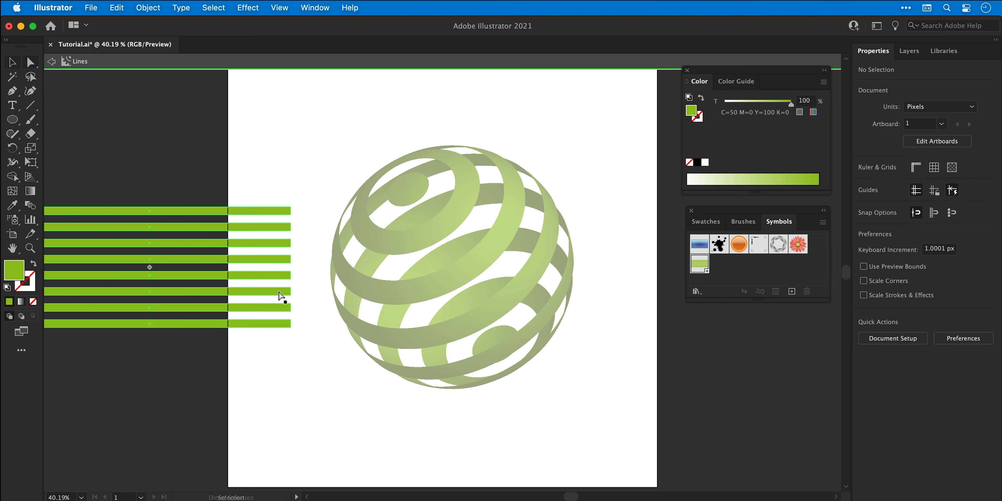
{"action": "key", "text": "a"}
{"action": "left_click_drag", "start_coordinate": [291, 223], "coordinate": [320, 218]}
{"action": "left_click_drag", "start_coordinate": [290, 247], "coordinate": [331, 328]}
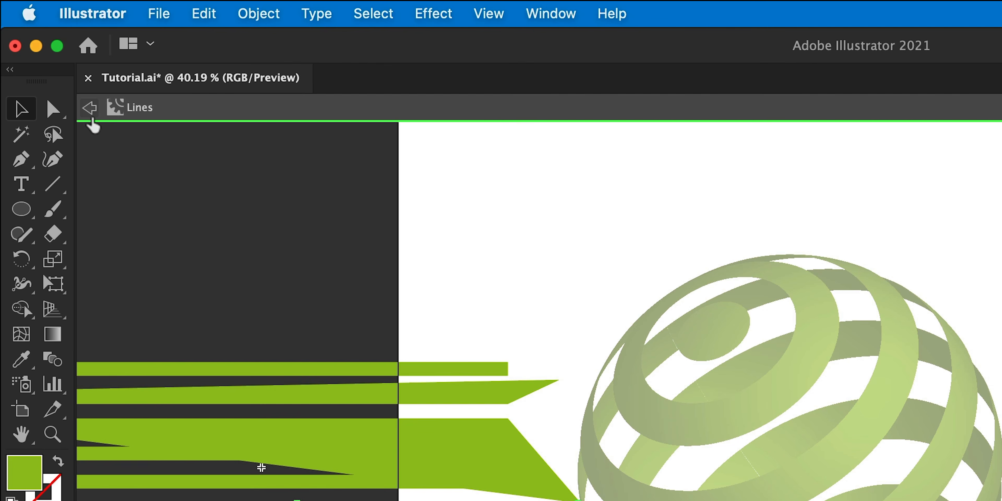
{"action": "left_click", "coordinate": [91, 124]}
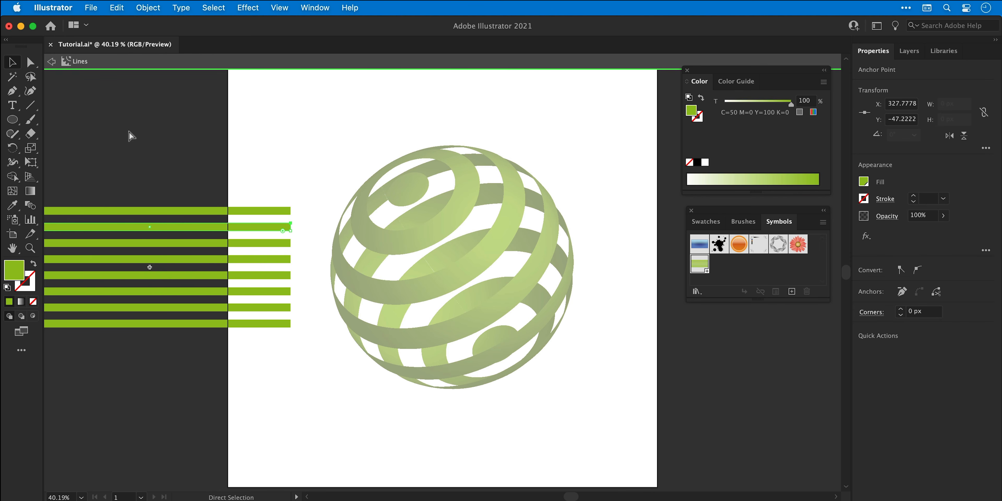
Undo the three symbol changes.
{"action": "key", "text": "super+z"}
{"action": "key", "text": "super+z"}
{"action": "key", "text": "super+z"}
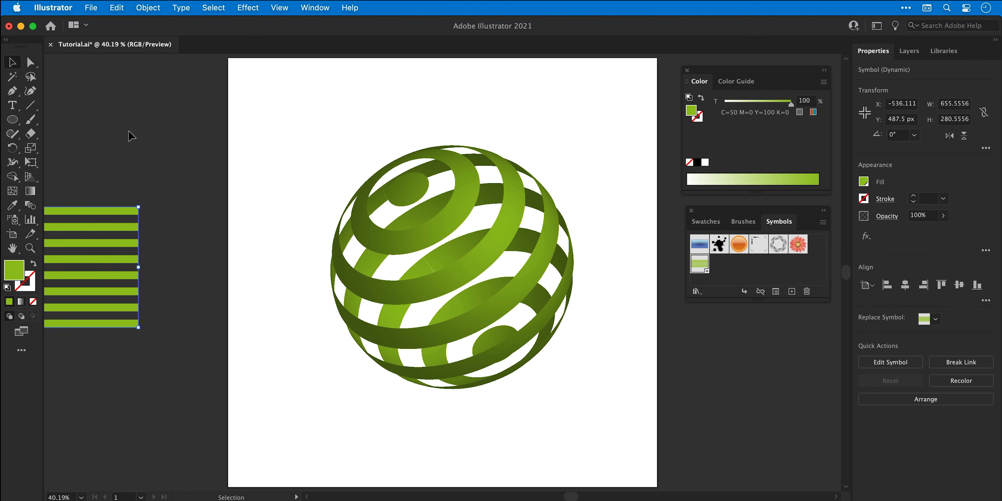
Open the Swatches panel and edit the global green swatch to R 78, G 238, B 77 with preview.
{"action": "left_click", "coordinate": [129, 131]}
{"action": "left_click", "coordinate": [315, 8]}
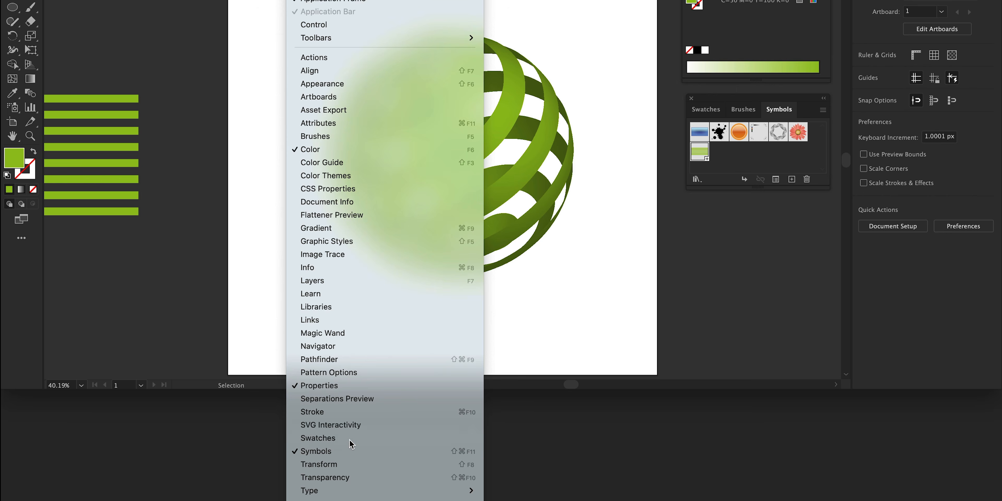
{"action": "left_click", "coordinate": [348, 436]}
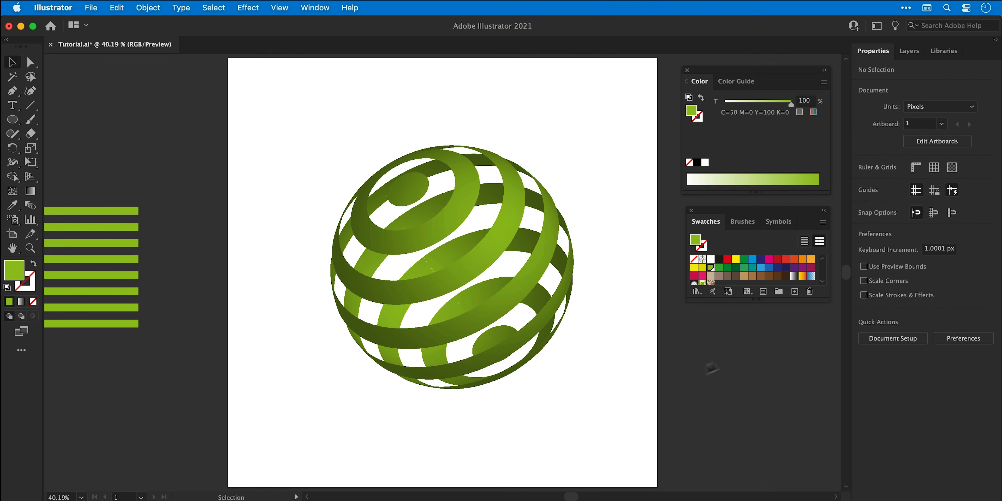
{"action": "left_click_drag", "start_coordinate": [820, 188], "coordinate": [820, 200]}
{"action": "left_click_drag", "start_coordinate": [821, 313], "coordinate": [821, 337]}
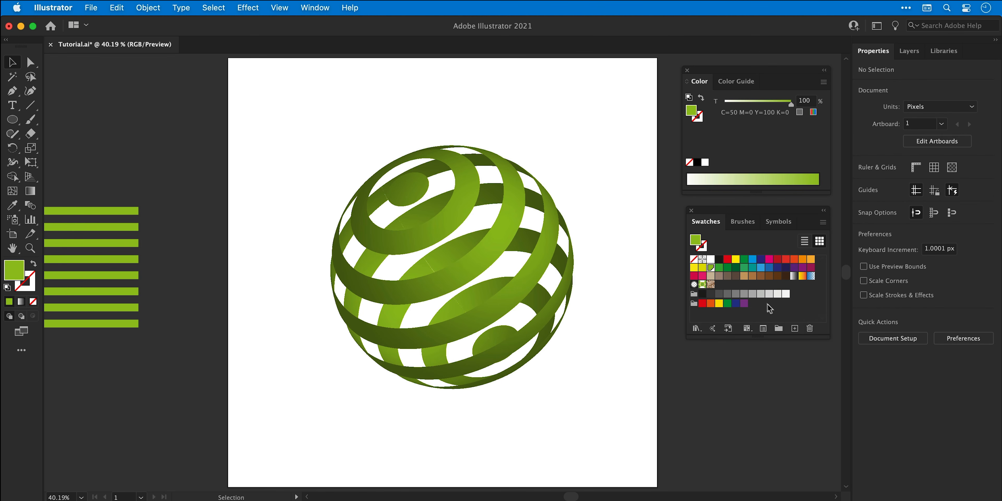
{"action": "double_click", "coordinate": [711, 268]}
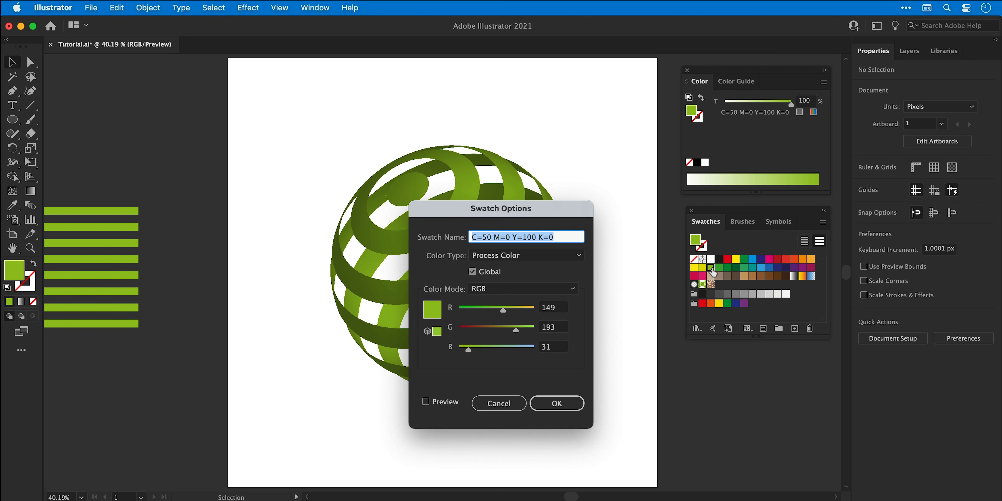
{"action": "left_click_drag", "start_coordinate": [517, 331], "coordinate": [482, 311]}
{"action": "left_click_drag", "start_coordinate": [470, 350], "coordinate": [530, 333]}
{"action": "left_click", "coordinate": [446, 403]}
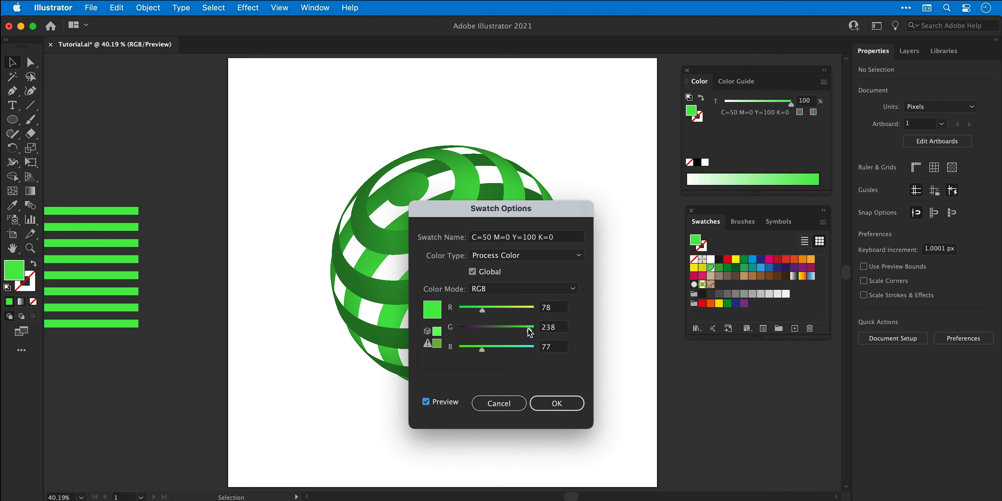
{"action": "key", "text": "Return"}
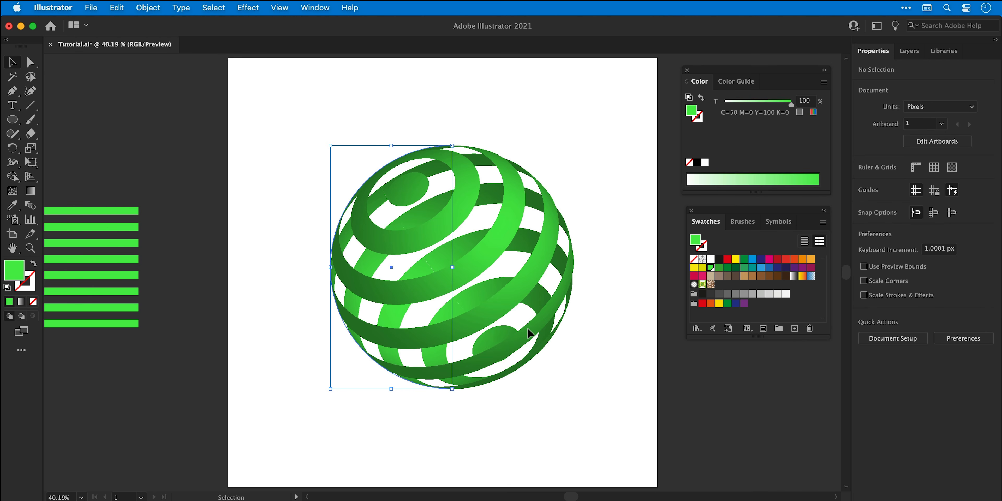
Reopen the sphere's 3D Revolve effect and its Map Art, then confirm both without changes.
{"action": "left_click", "coordinate": [530, 333]}
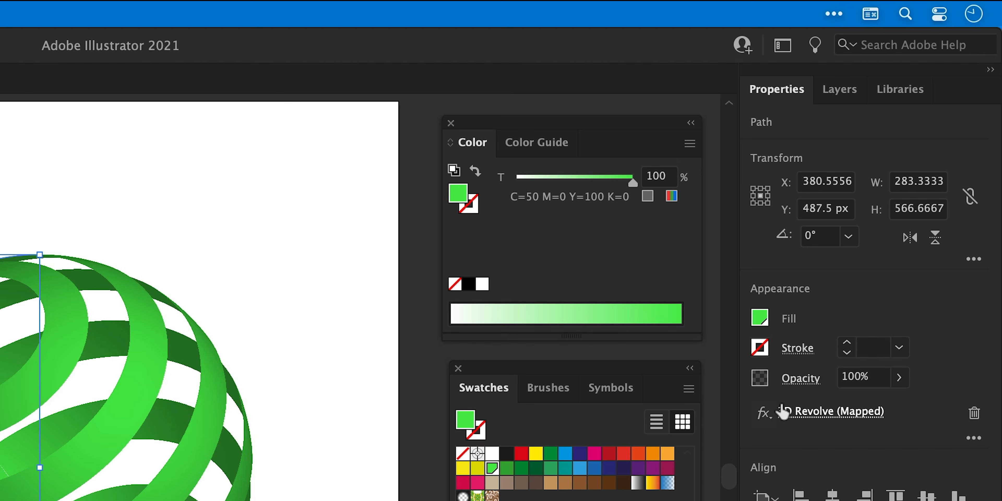
{"action": "left_click", "coordinate": [783, 411]}
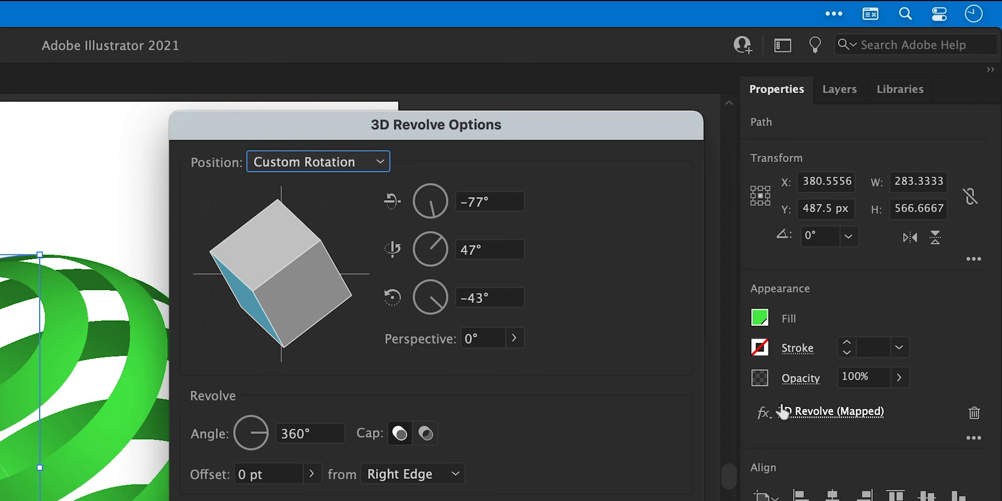
{"action": "left_click", "coordinate": [609, 454]}
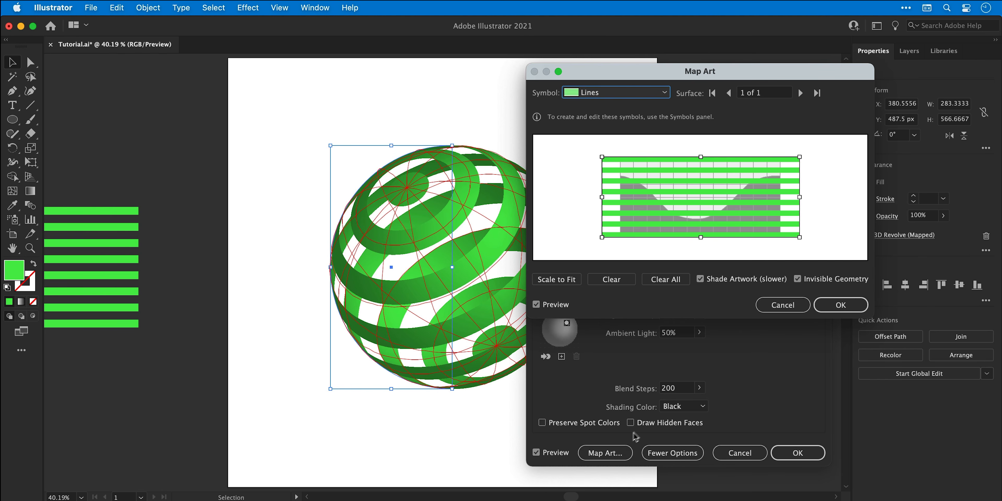
{"action": "left_click", "coordinate": [844, 305]}
{"action": "key", "text": "Return"}
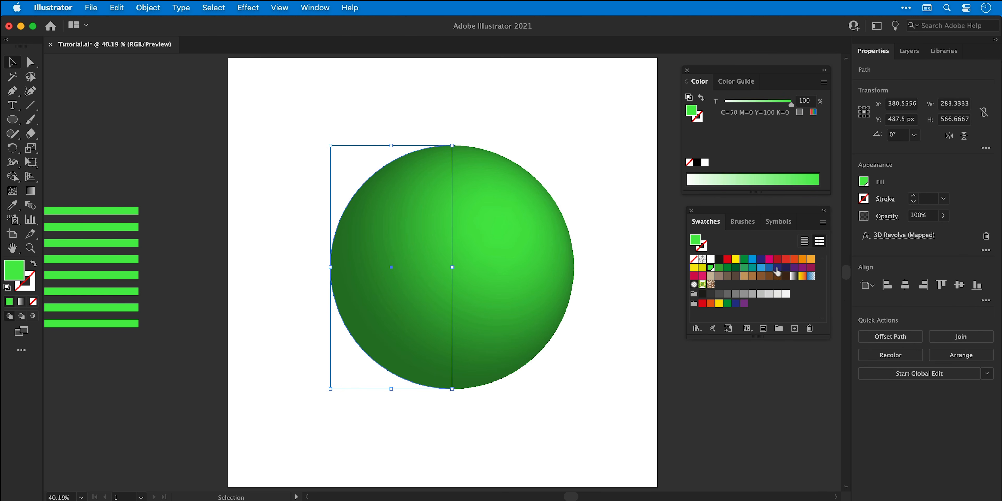
Try several swatch colours as the sphere's fill, ending with a light grey.
{"action": "left_click", "coordinate": [761, 260]}
{"action": "left_click", "coordinate": [769, 259]}
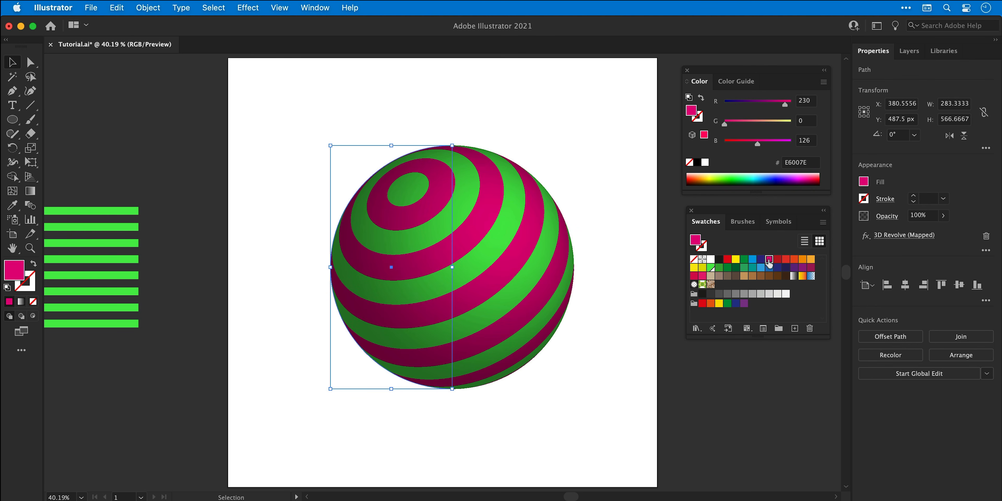
{"action": "left_click", "coordinate": [777, 267]}
{"action": "left_click", "coordinate": [744, 268]}
{"action": "left_click", "coordinate": [736, 268]}
{"action": "left_click", "coordinate": [729, 268]}
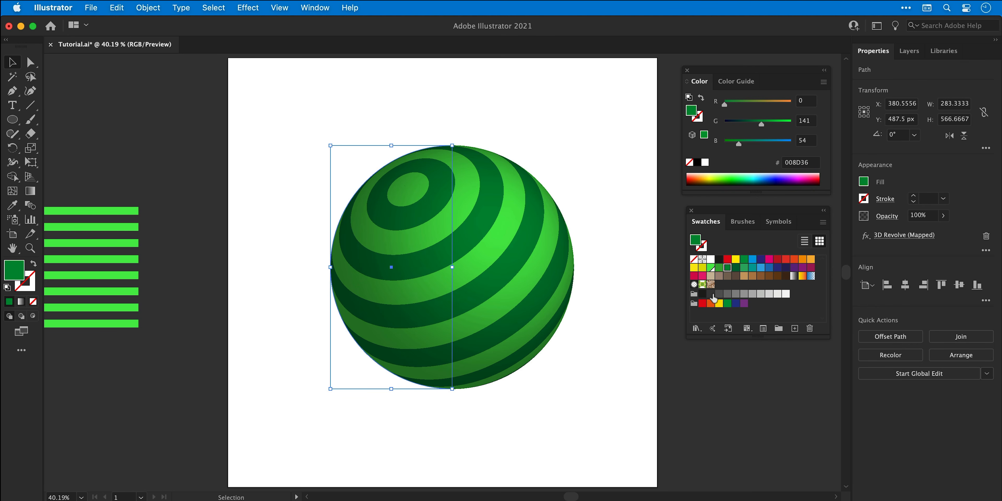
{"action": "left_click", "coordinate": [711, 294]}
{"action": "left_click", "coordinate": [785, 295]}
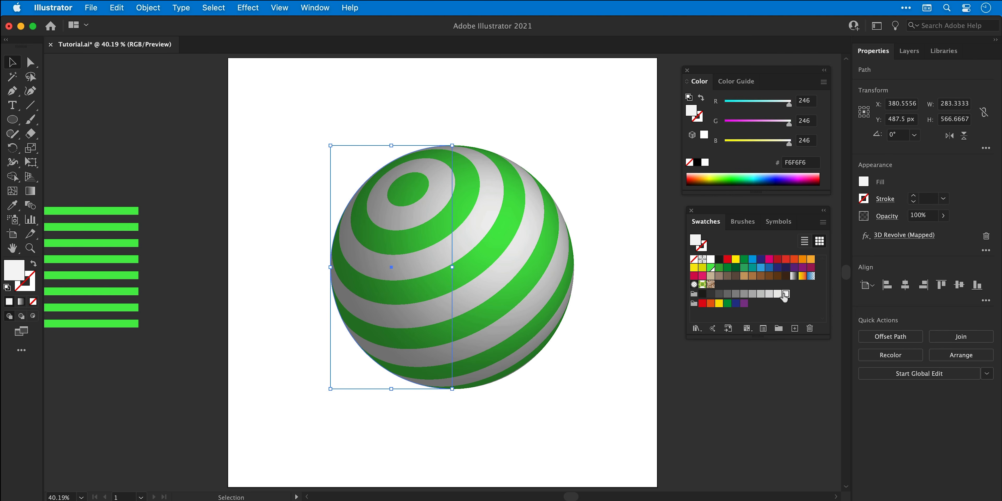
Apply the dark green swatch to the sphere, make it global and adjust it to R 0, G 115, B 46 with preview.
{"action": "double_click", "coordinate": [736, 268]}
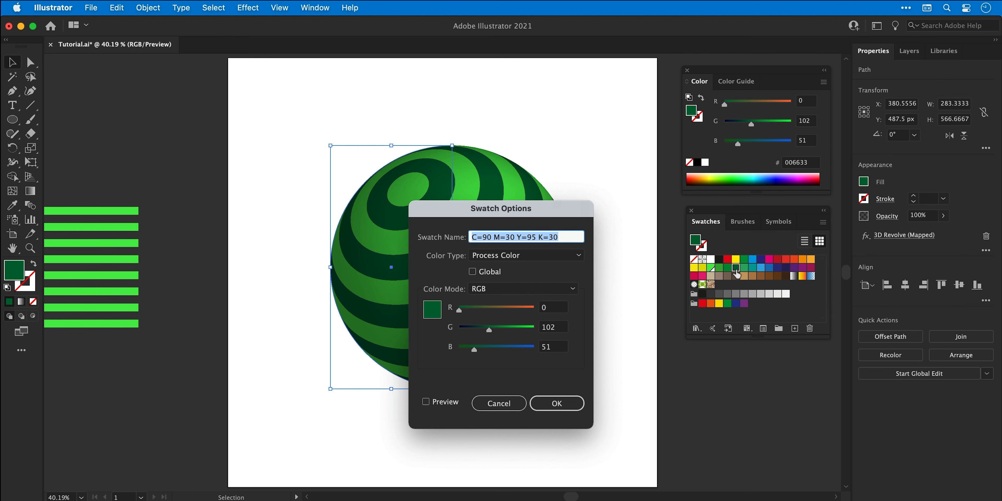
{"action": "left_click", "coordinate": [489, 274]}
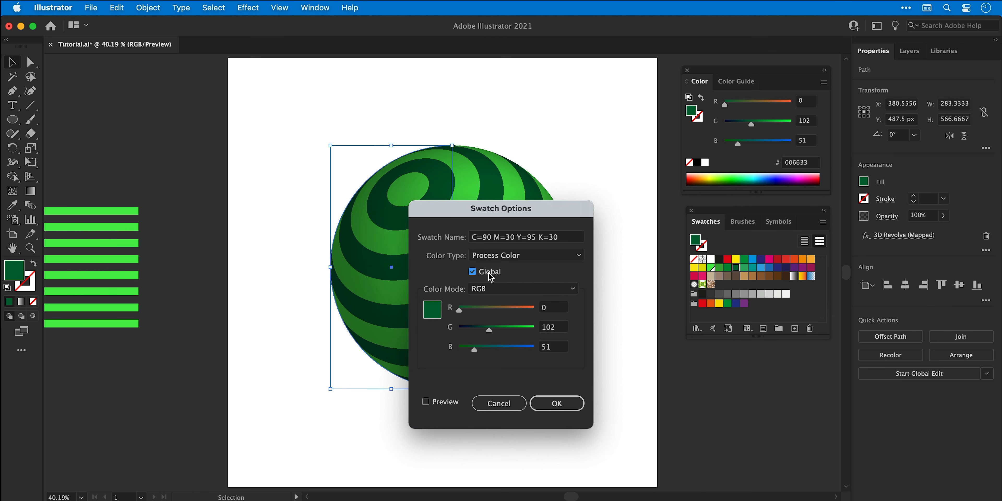
{"action": "left_click_drag", "start_coordinate": [475, 348], "coordinate": [484, 349]}
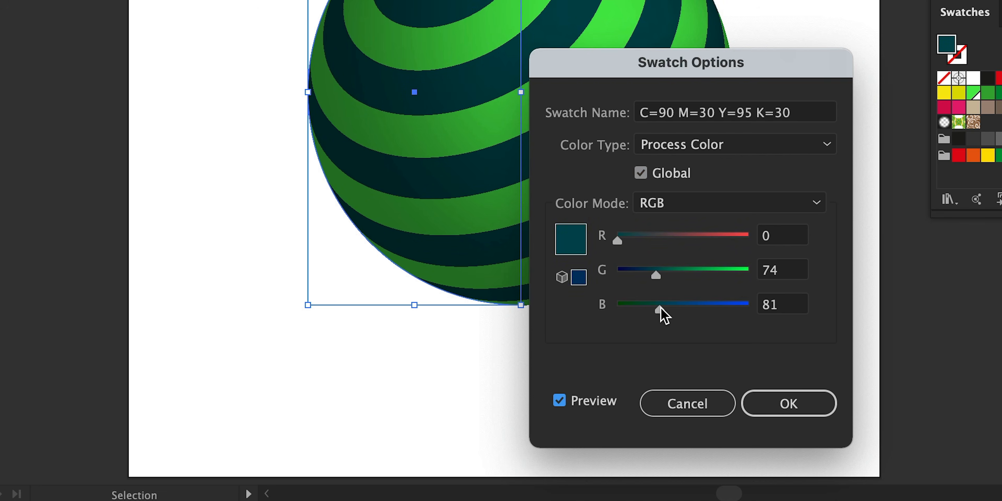
{"action": "left_click_drag", "start_coordinate": [661, 310], "coordinate": [642, 310]}
{"action": "left_click_drag", "start_coordinate": [656, 275], "coordinate": [678, 278]}
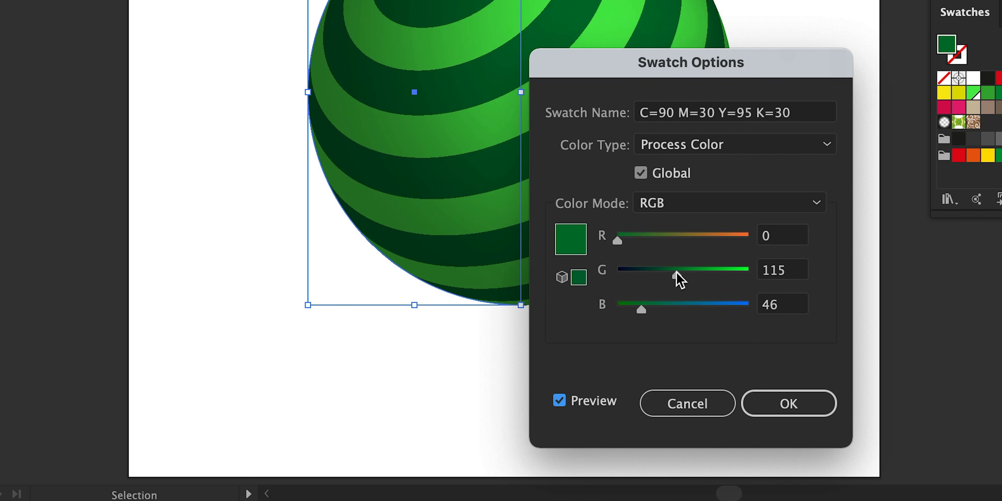
{"action": "left_click", "coordinate": [803, 403]}
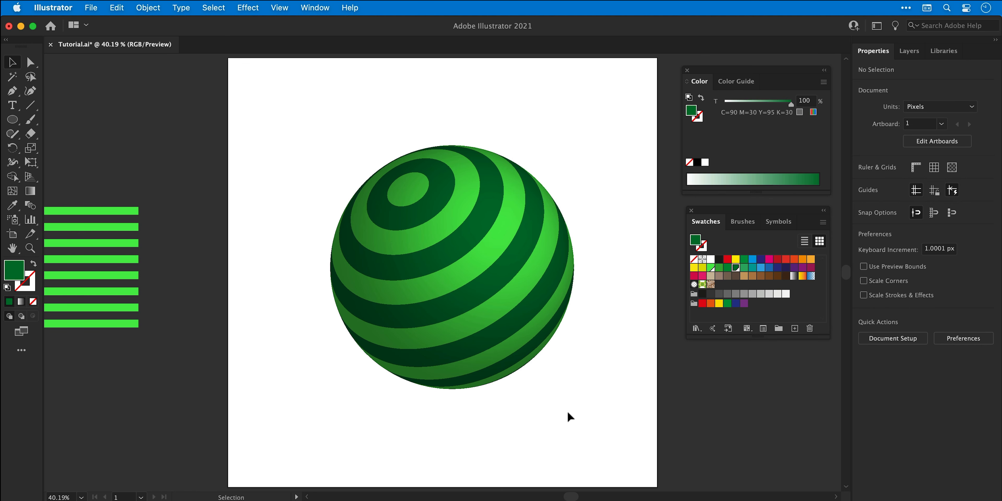
Copy the sphere's height and draw a 566.6667 px by 566.6667 px circle, placing it over the sphere.
{"action": "left_click", "coordinate": [412, 284]}
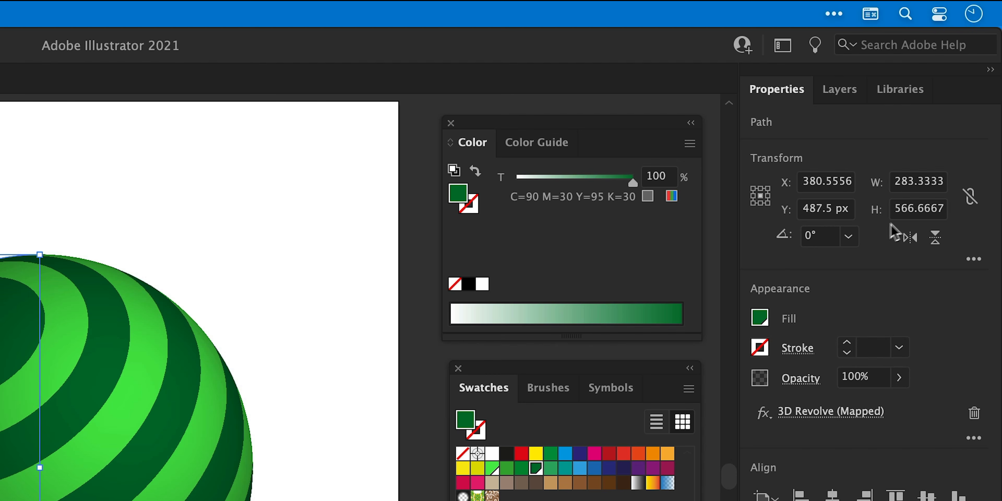
{"action": "left_click", "coordinate": [927, 210]}
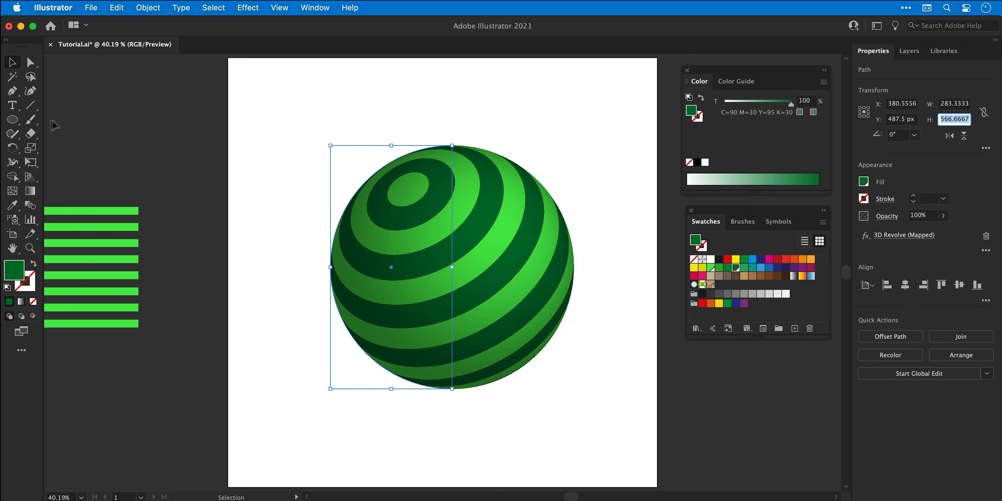
{"action": "left_click", "coordinate": [12, 122]}
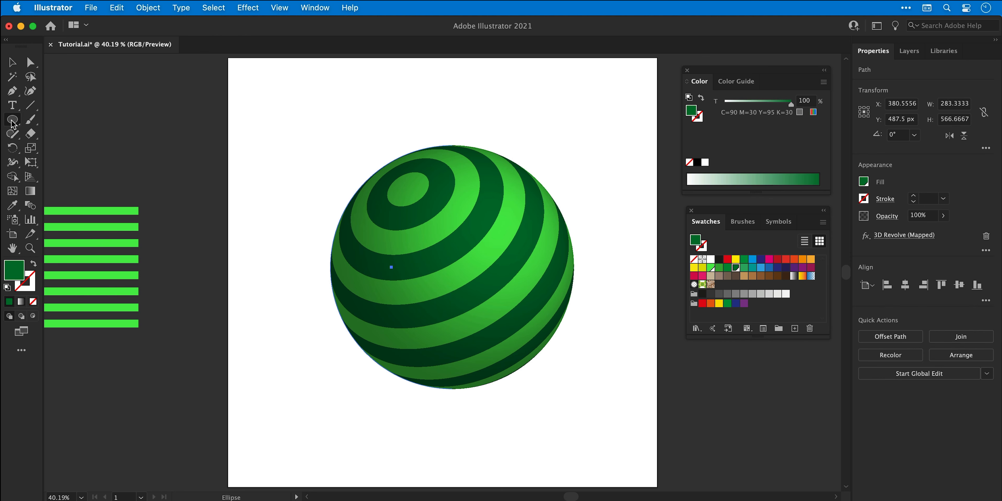
{"action": "left_click", "coordinate": [285, 163]}
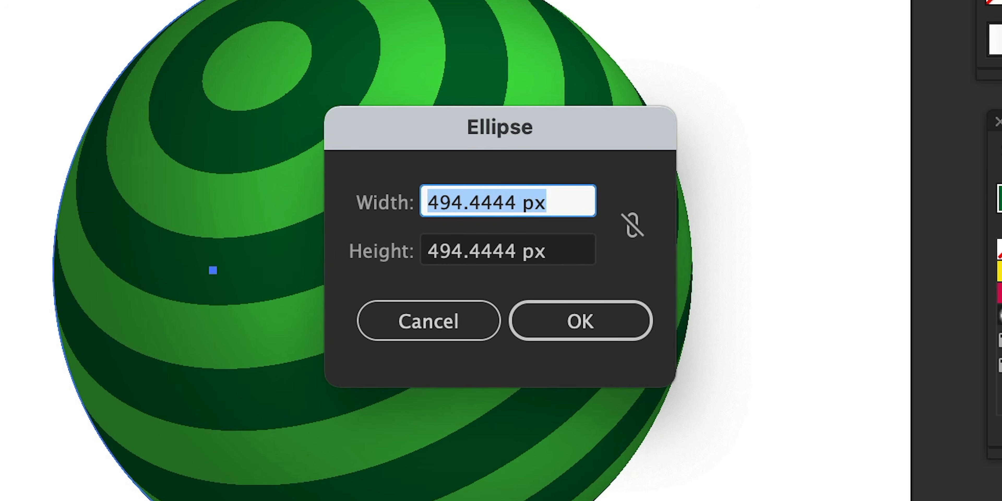
{"action": "type", "text": "566.6667 px"}
{"action": "key", "text": "Tab"}
{"action": "type", "text": "566.6667 px"}
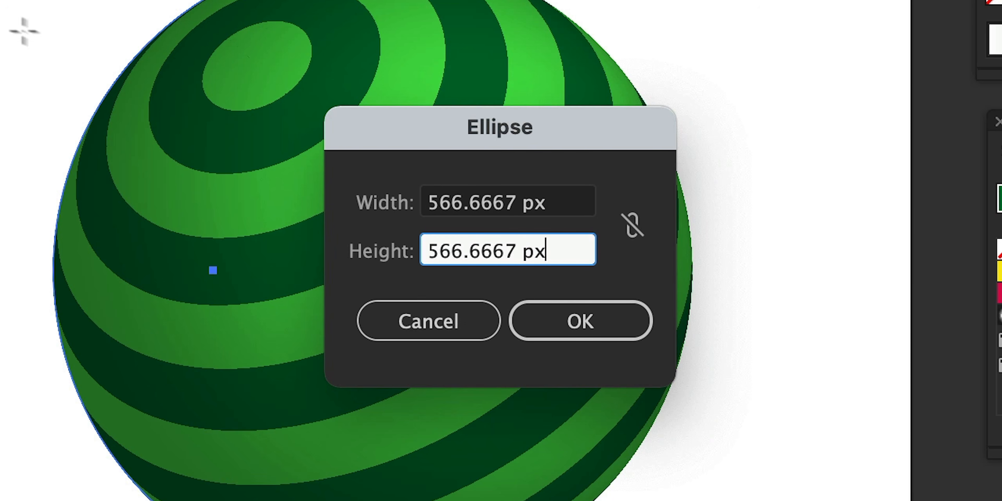
{"action": "left_click", "coordinate": [585, 319]}
{"action": "left_click_drag", "start_coordinate": [404, 246], "coordinate": [439, 225]}
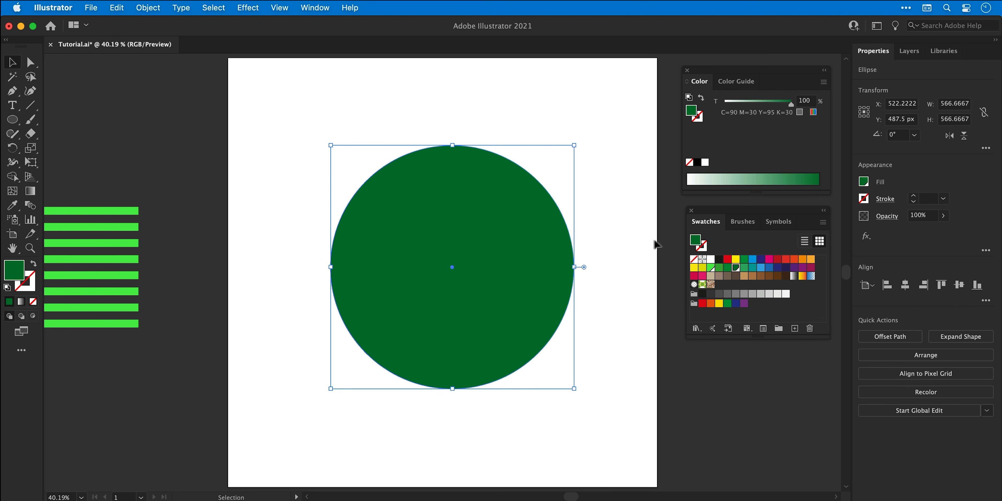
Fill the circle with red and set its blend mode to Color.
{"action": "left_click", "coordinate": [728, 260]}
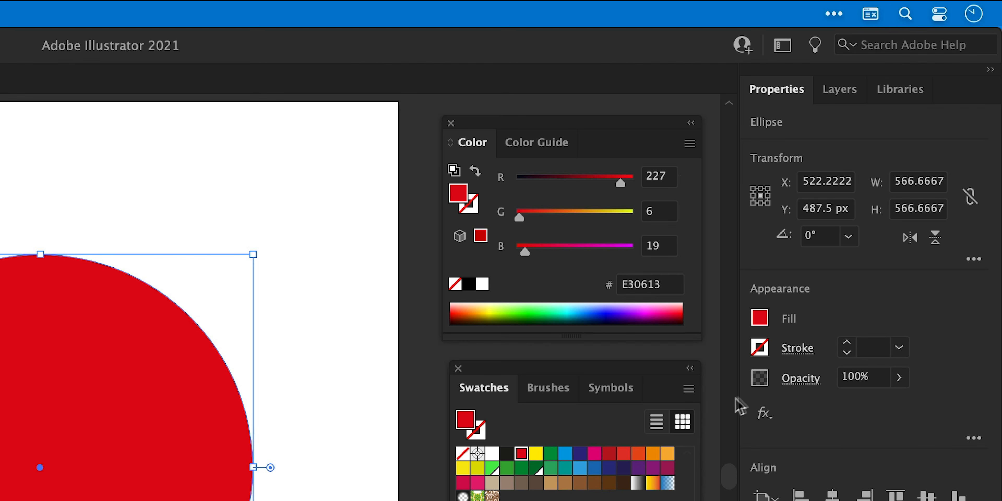
{"action": "left_click", "coordinate": [886, 217]}
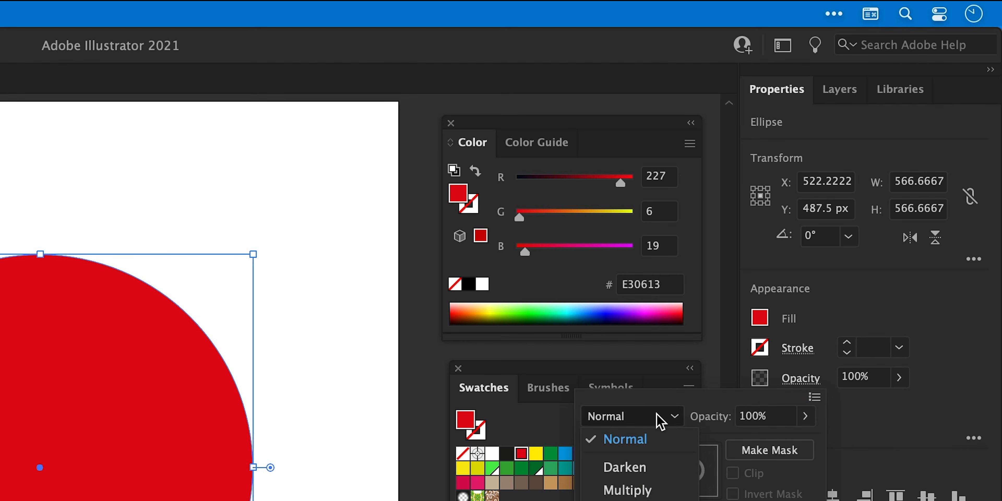
{"action": "left_click", "coordinate": [661, 417]}
{"action": "left_click", "coordinate": [644, 451]}
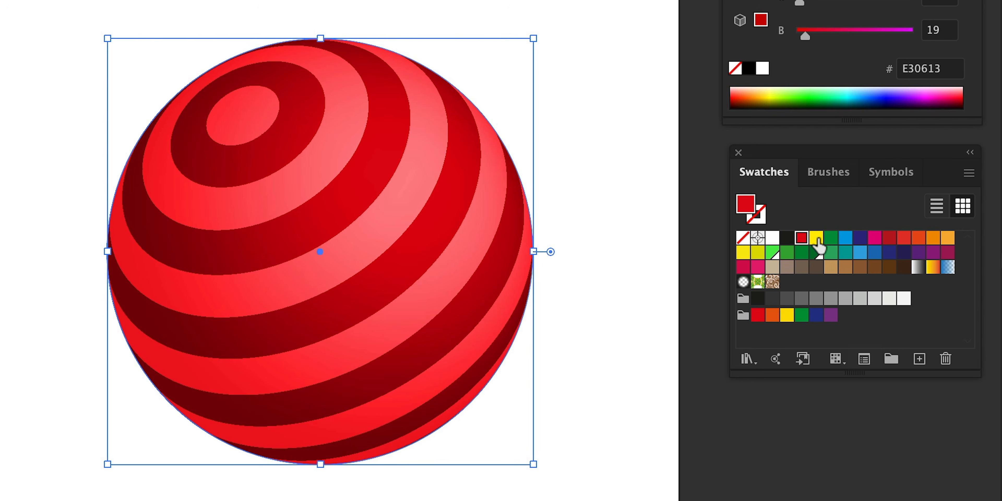
Try several swatch colours as the circle's fill, ending with orange, then deselect.
{"action": "left_click", "coordinate": [817, 238]}
{"action": "left_click", "coordinate": [830, 238]}
{"action": "left_click", "coordinate": [844, 238]}
{"action": "left_click", "coordinate": [860, 238]}
{"action": "left_click", "coordinate": [875, 238]}
{"action": "left_click", "coordinate": [890, 238]}
{"action": "left_click", "coordinate": [904, 238]}
{"action": "left_click", "coordinate": [918, 238]}
{"action": "left_click", "coordinate": [72, 47]}
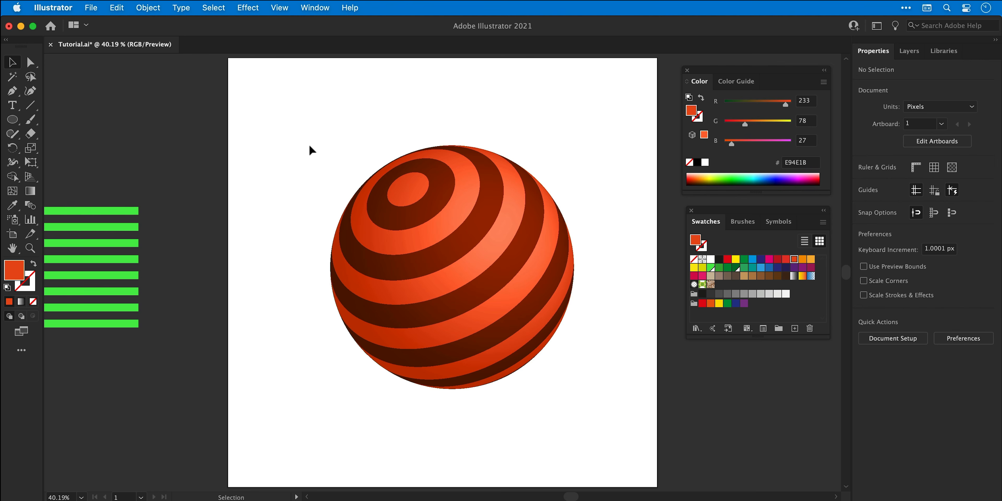
Select the sphere and the coloured circle together and group them.
{"action": "left_click_drag", "start_coordinate": [309, 146], "coordinate": [585, 390]}
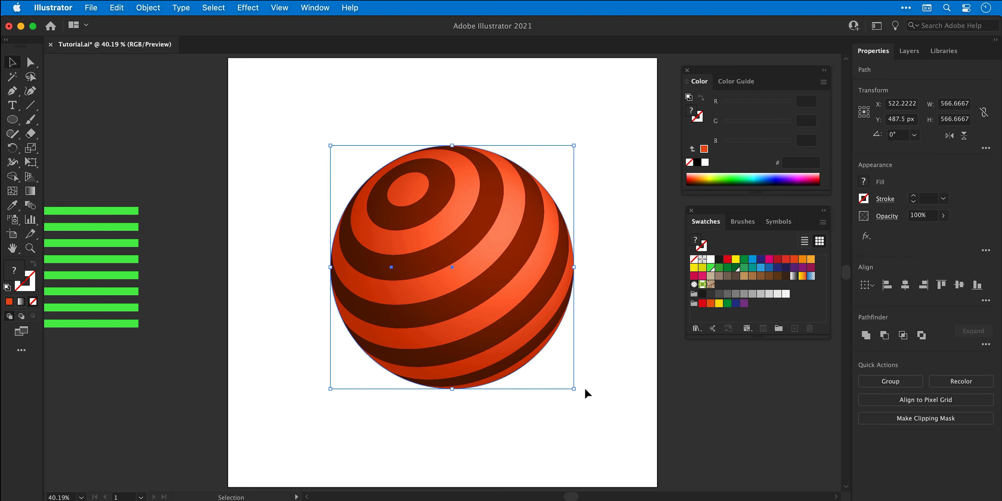
{"action": "right_click", "coordinate": [491, 281]}
{"action": "left_click", "coordinate": [526, 363]}
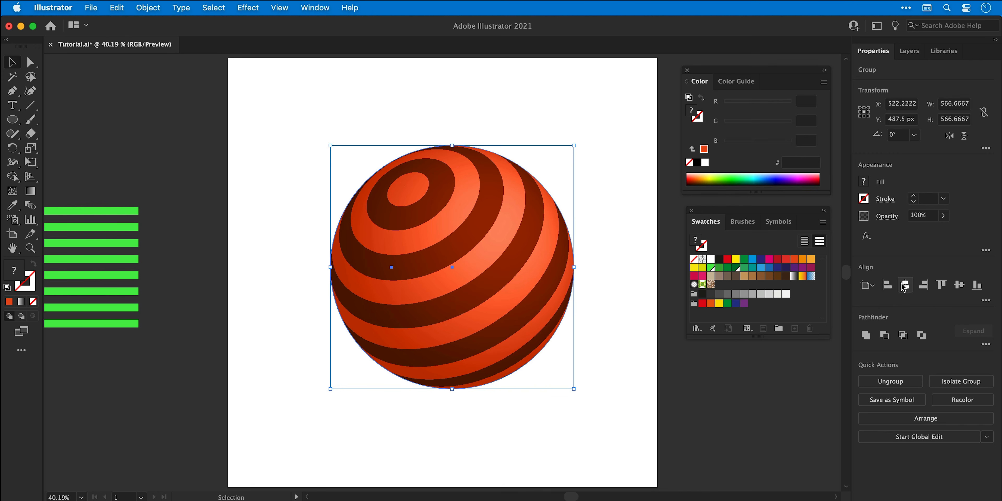
Centre the group horizontally and vertically on the artboard, then deselect.
{"action": "left_click", "coordinate": [906, 285]}
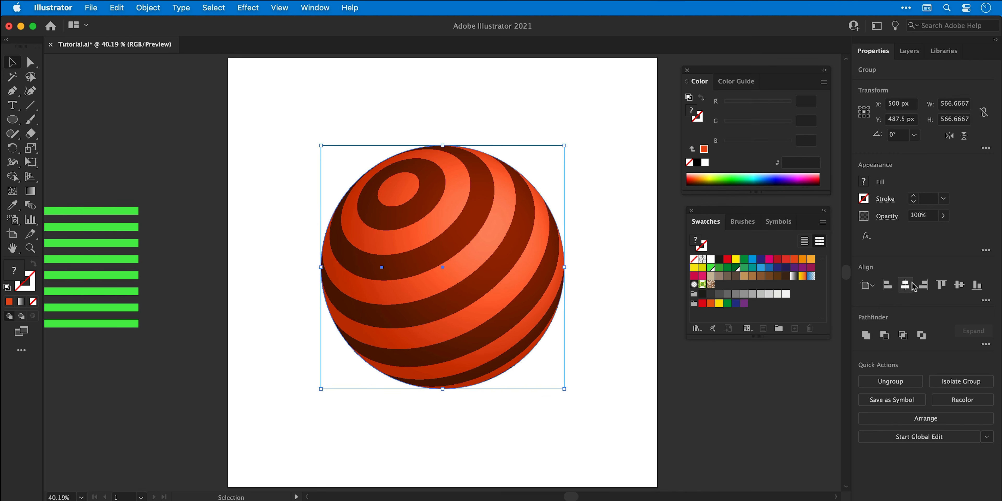
{"action": "left_click", "coordinate": [958, 286]}
{"action": "left_click", "coordinate": [605, 313]}
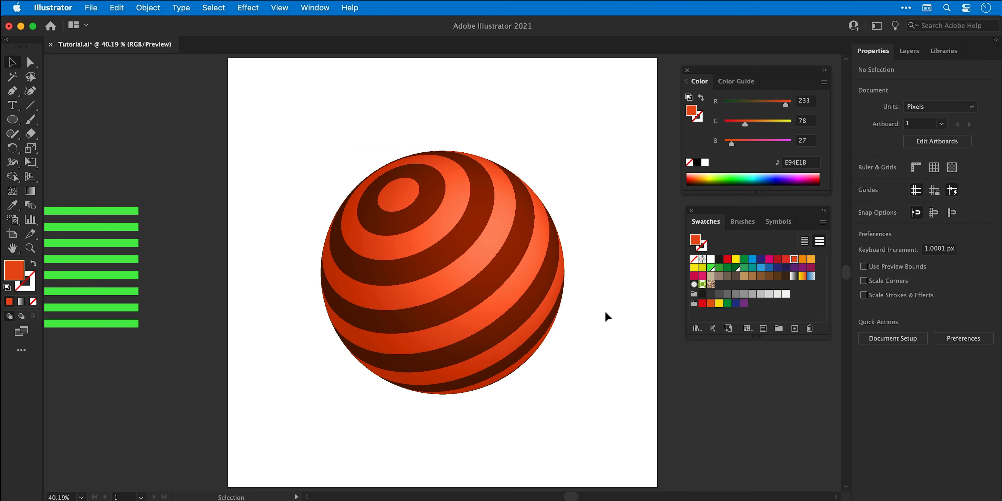